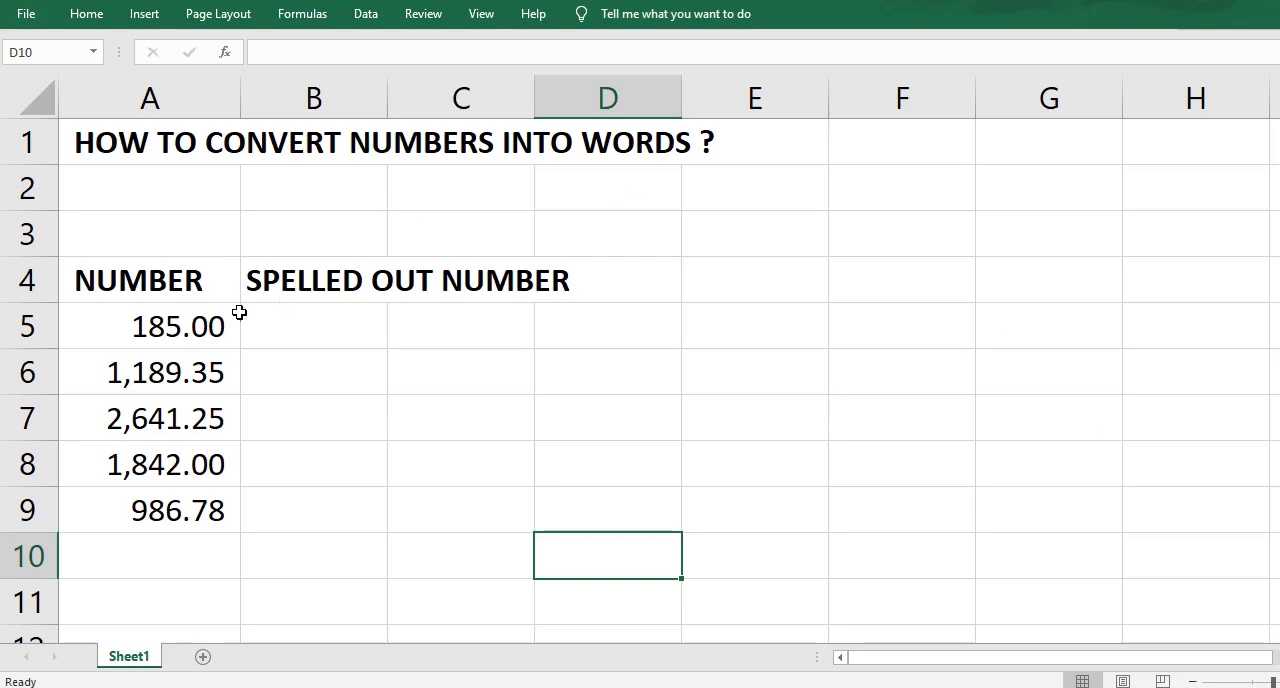
Step: Enter the label SPELLNUMBER in cell B2
click(188, 343)
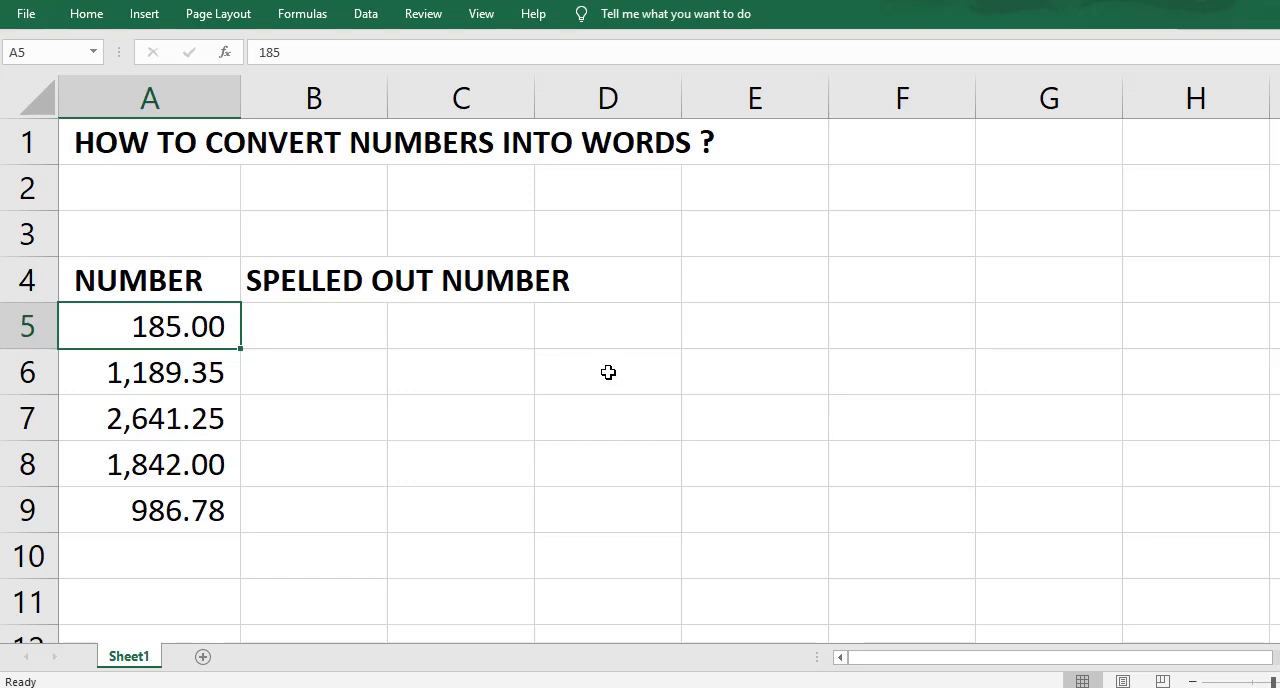
click(323, 191)
text(SPELL)
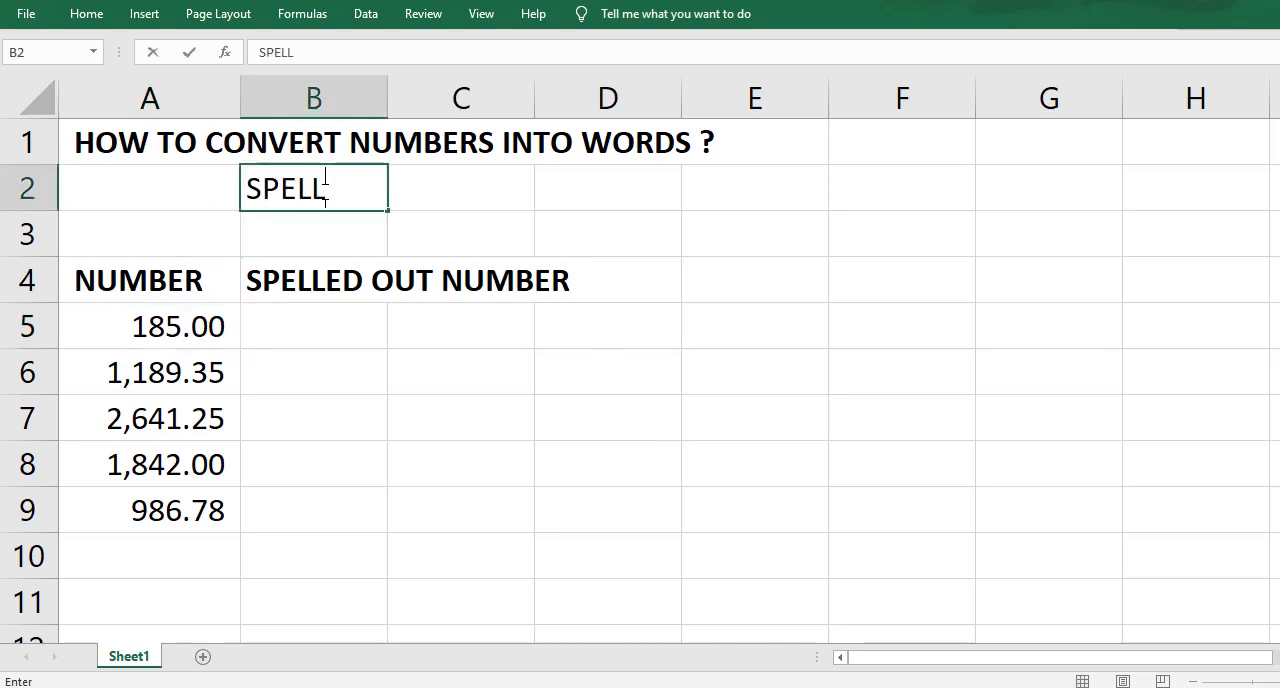
text(NUMBER)
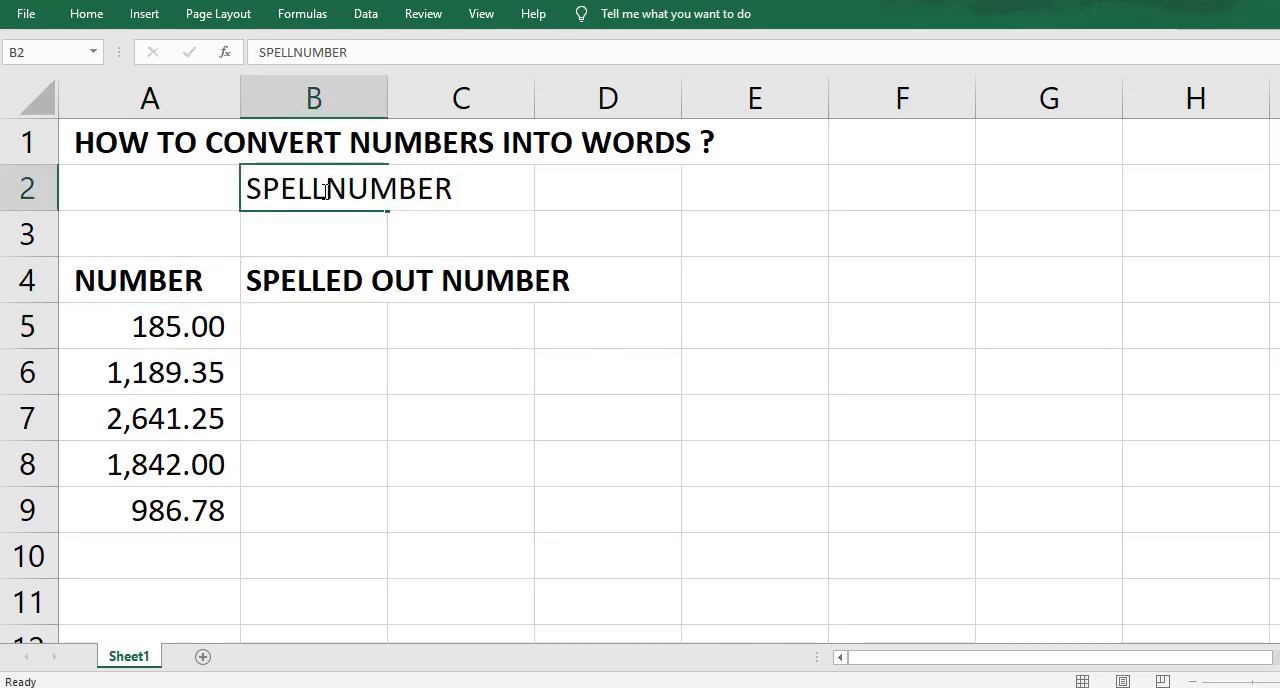
key(Return)
key(Down)
key(Down)
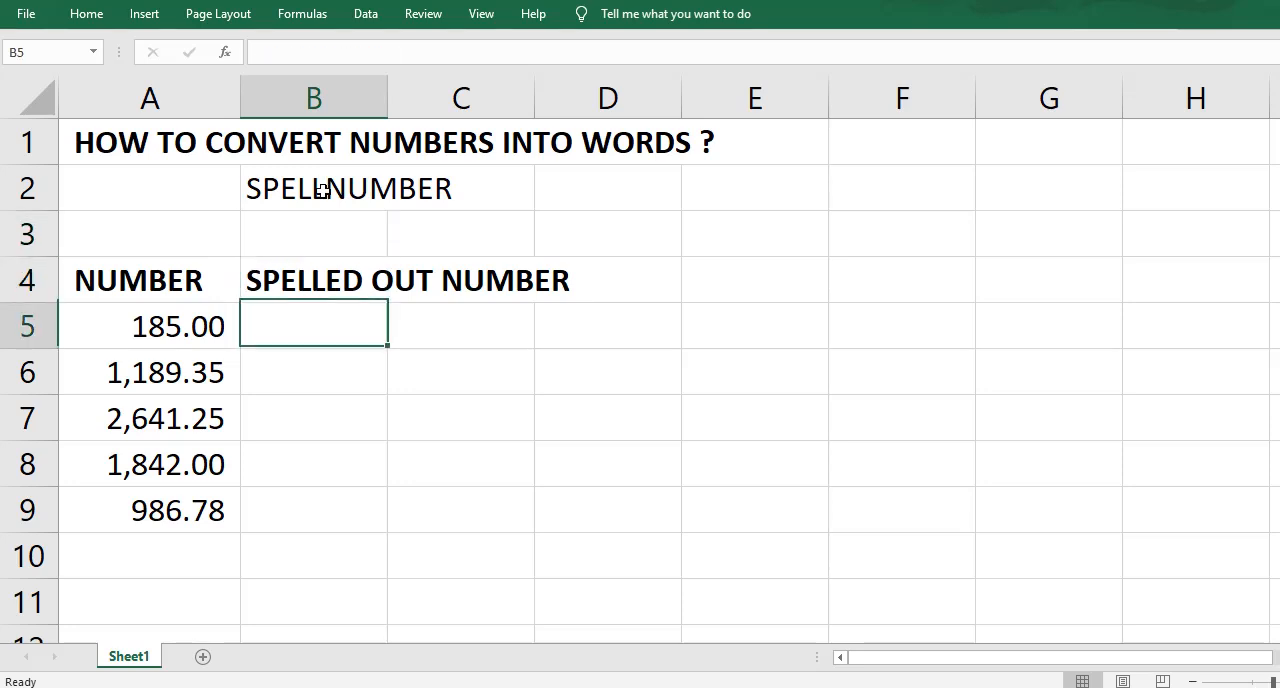
text(=S)
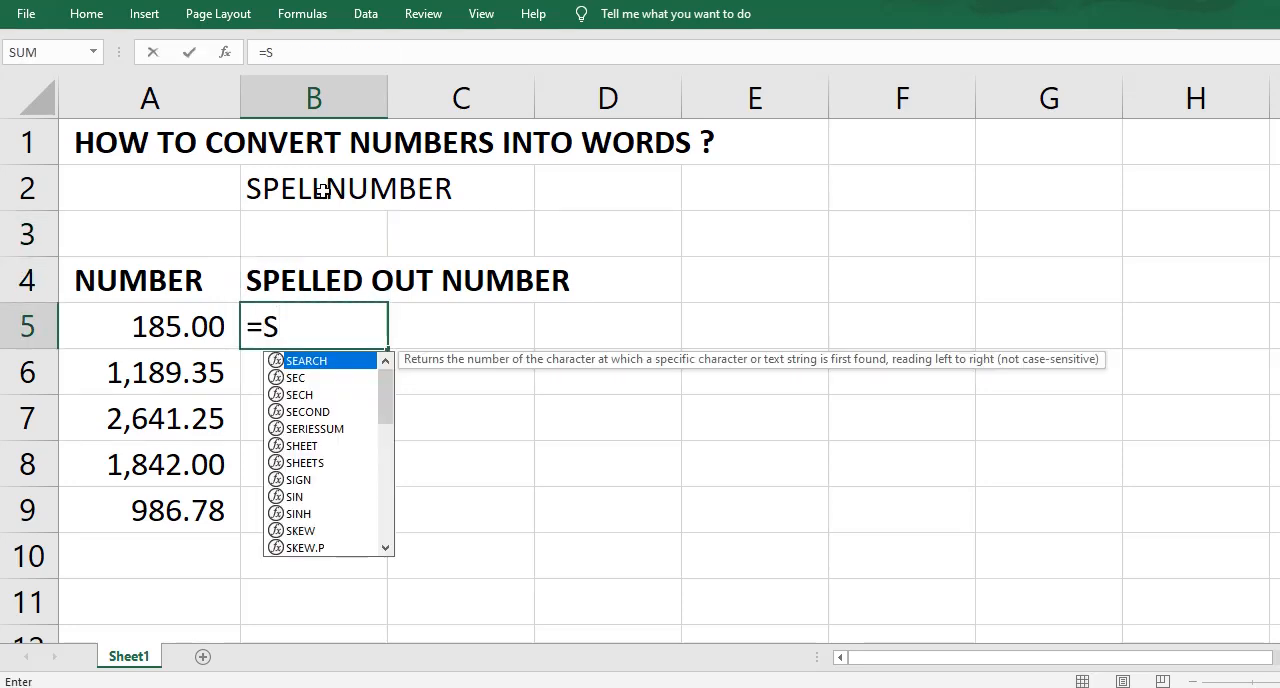
text(PELLNU)
text(M)
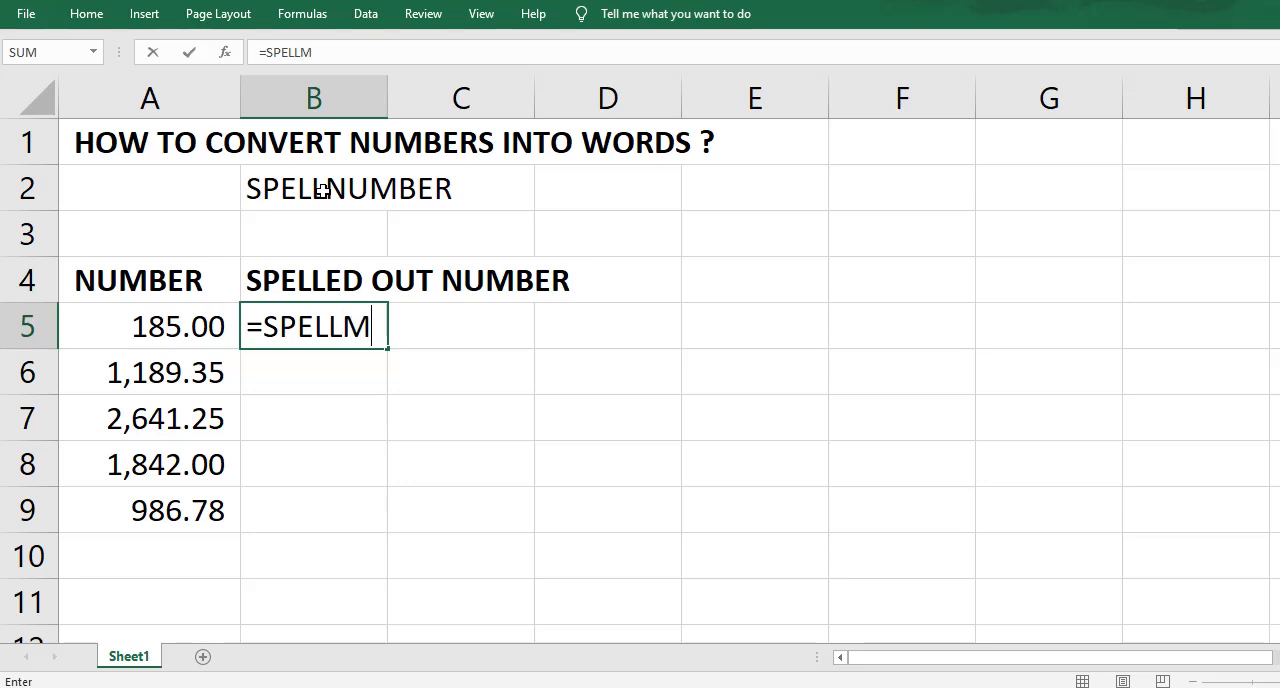
key(BackSpace)
text(NUMBER()
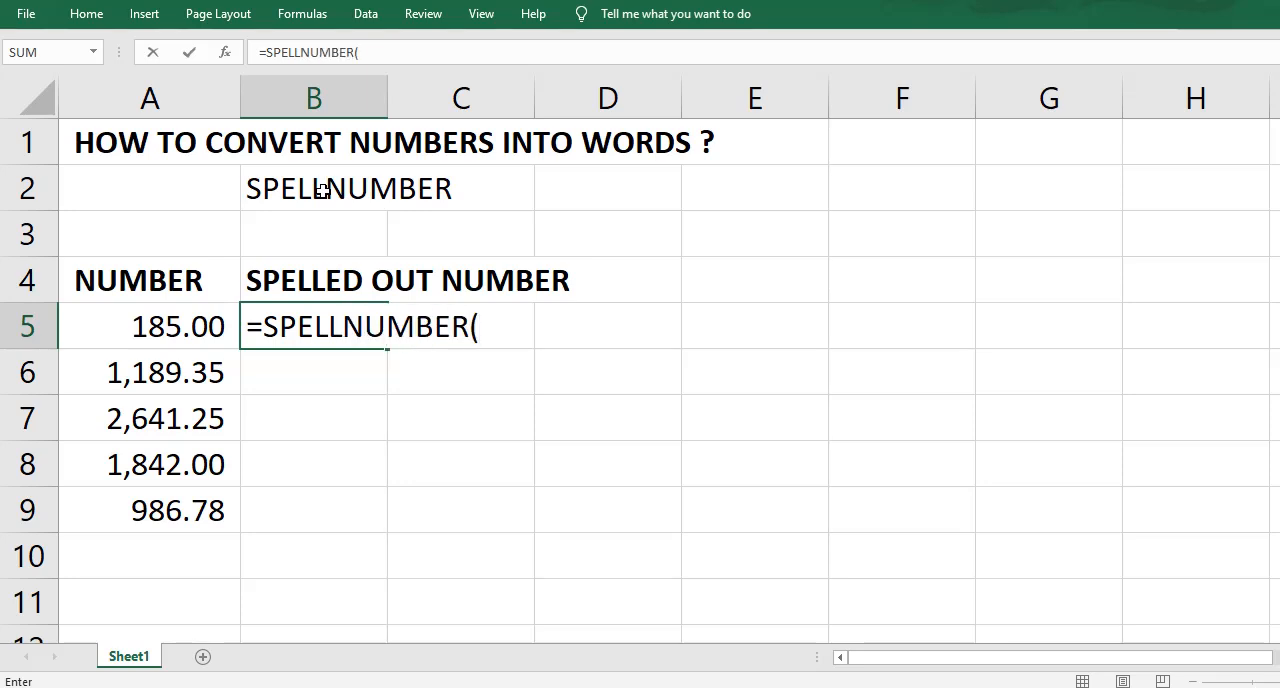
key(BackSpace)
key(BackSpace)
key(BackSpace)
key(BackSpace)
key(BackSpace)
key(BackSpace)
key(BackSpace)
key(BackSpace)
key(BackSpace)
key(BackSpace)
key(BackSpace)
key(BackSpace)
key(BackSpace)
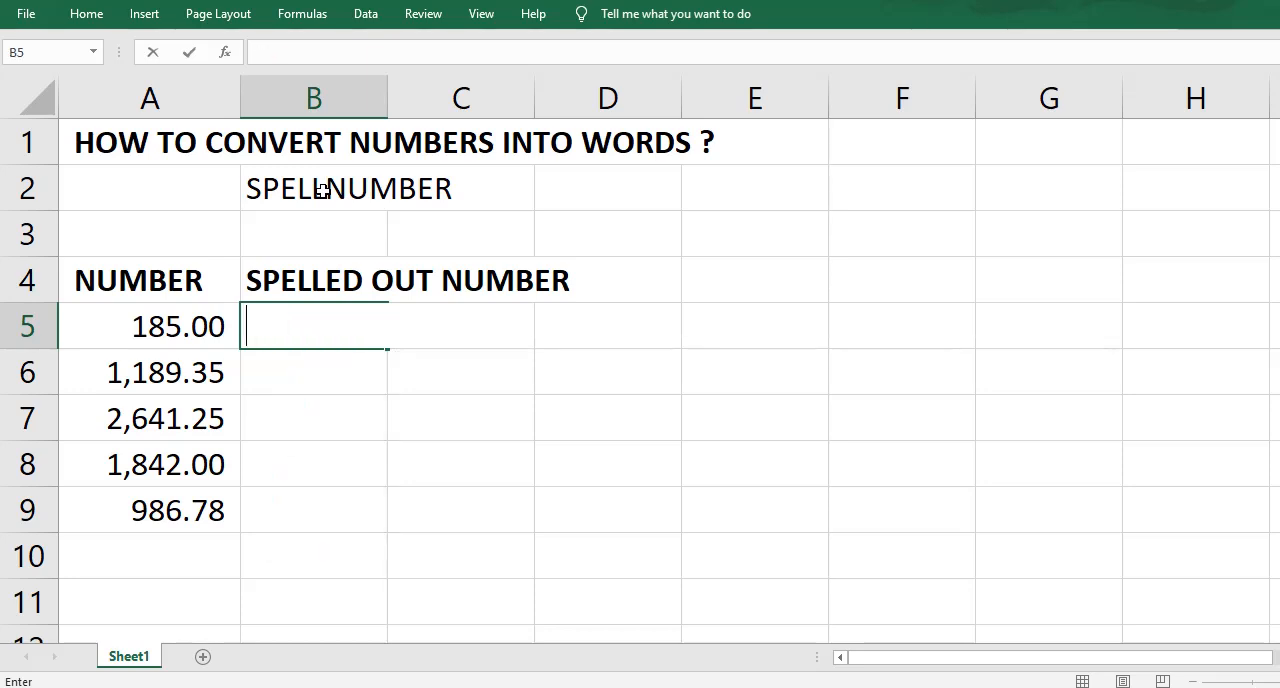
key(Return)
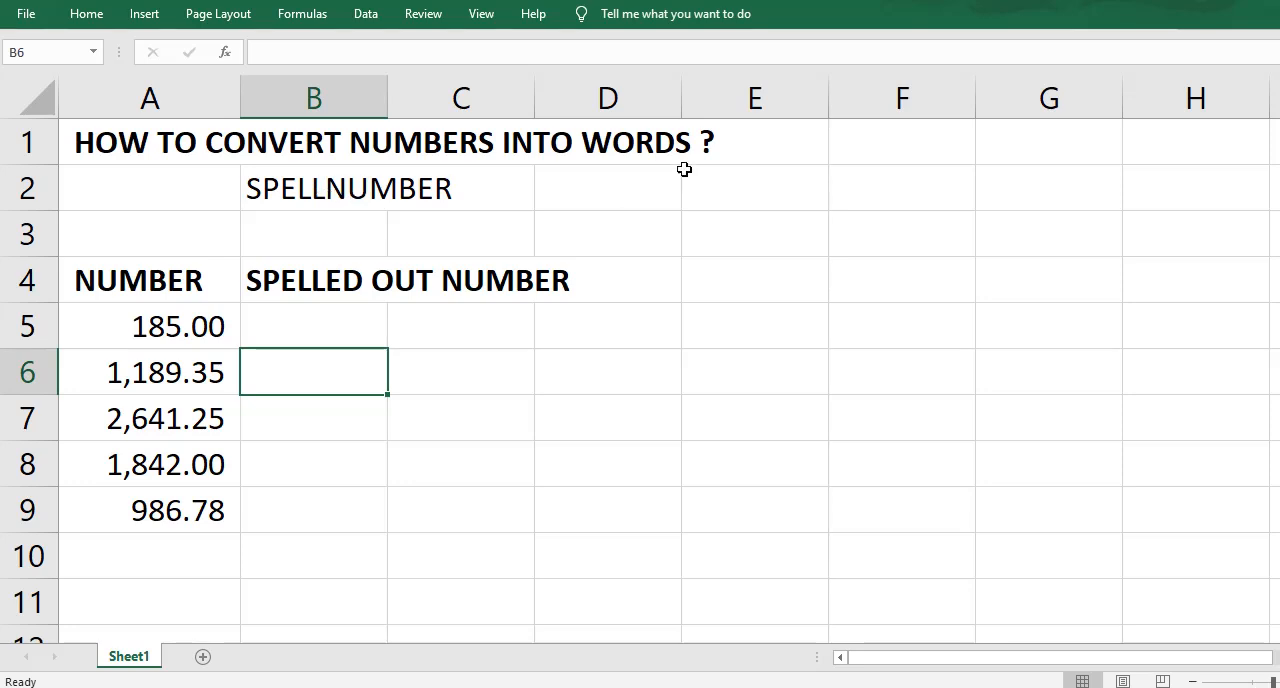
Step: Enter the label ALT+F11 in cell D2
click(617, 194)
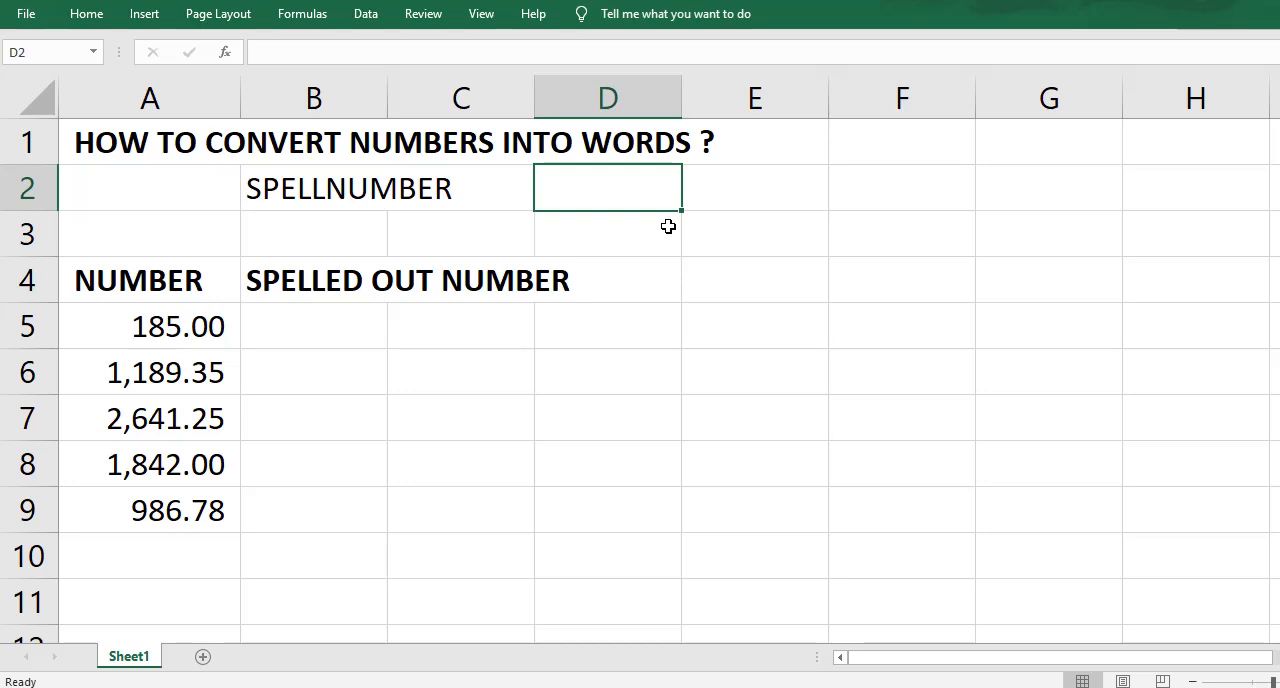
text(AL)
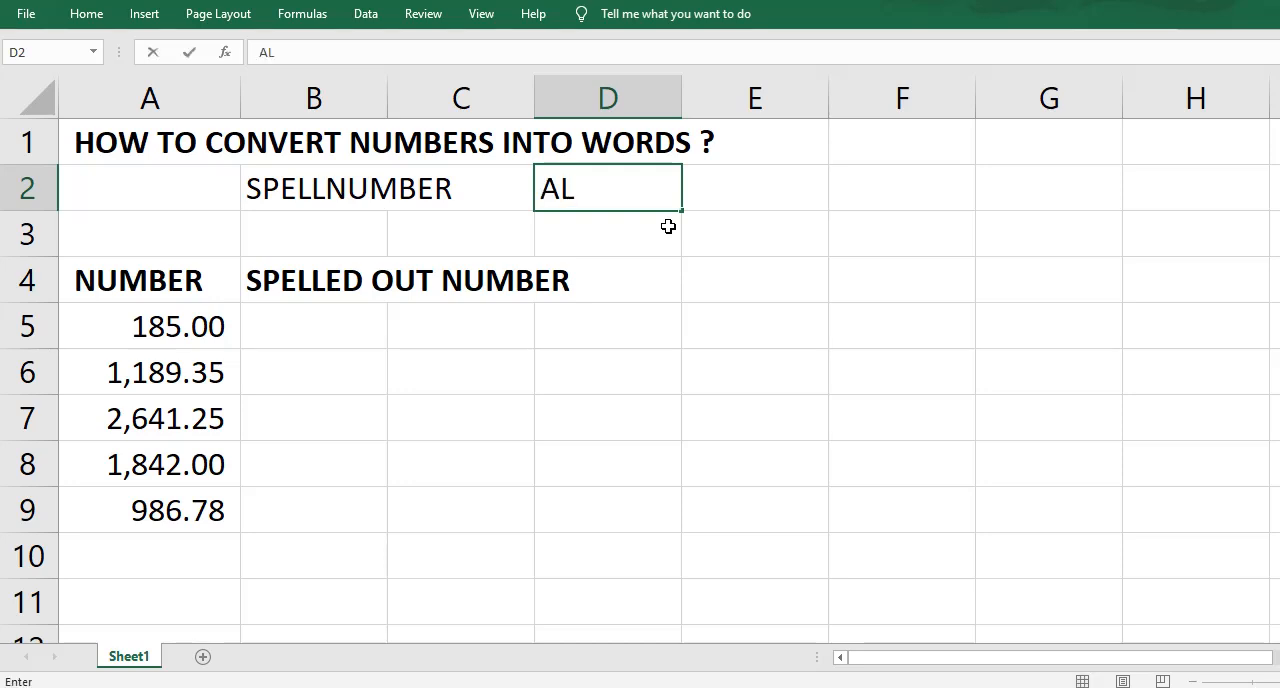
text(T+F11)
key(Return)
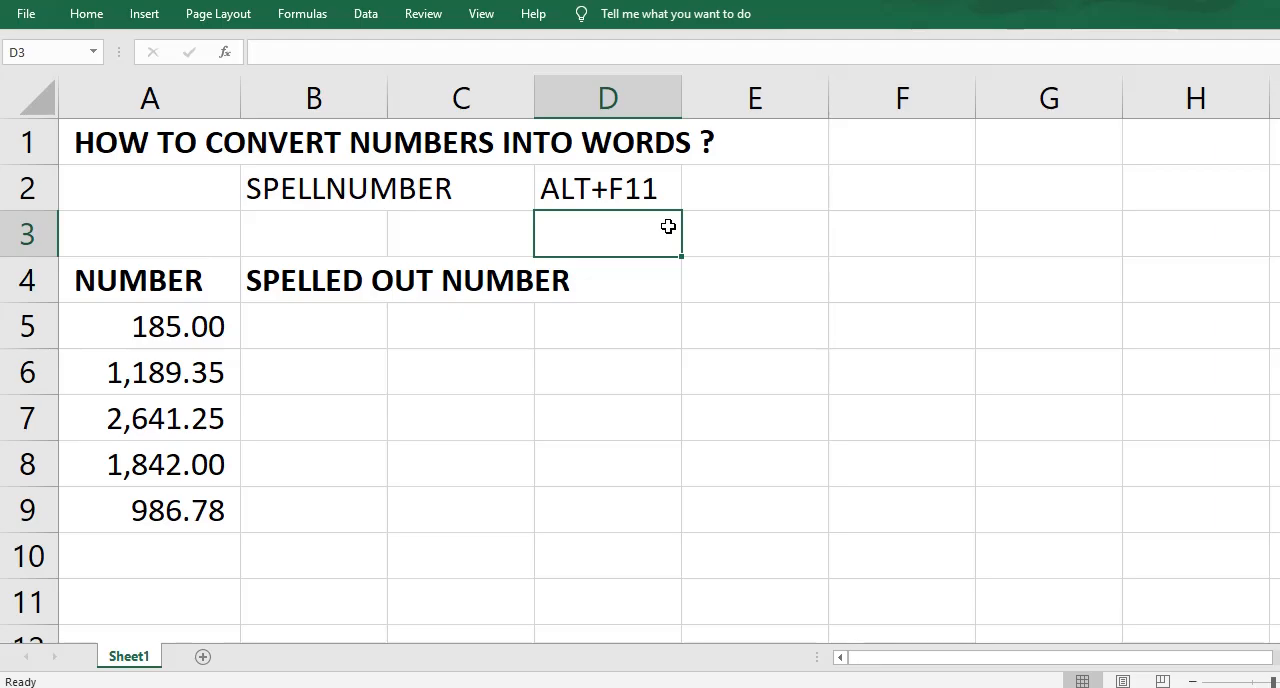
Step: Open the Visual Basic editor and insert a new standard module in the workbook's VBA project
key(alt+F11)
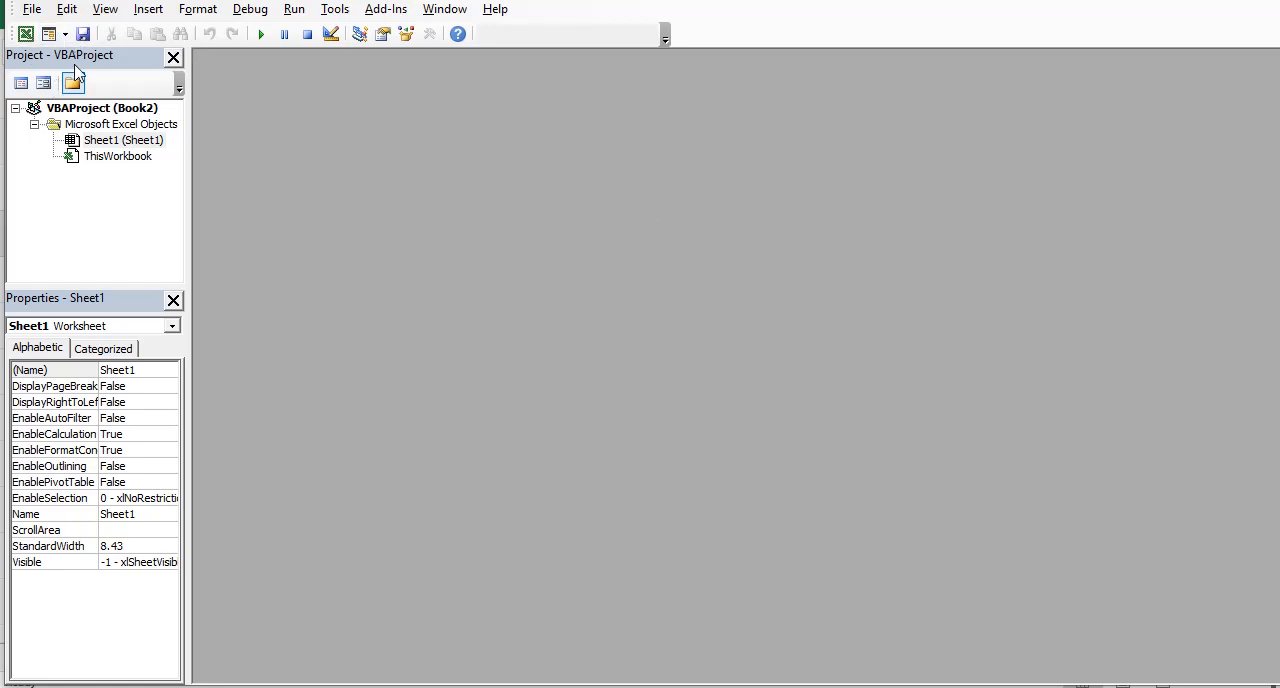
click(148, 15)
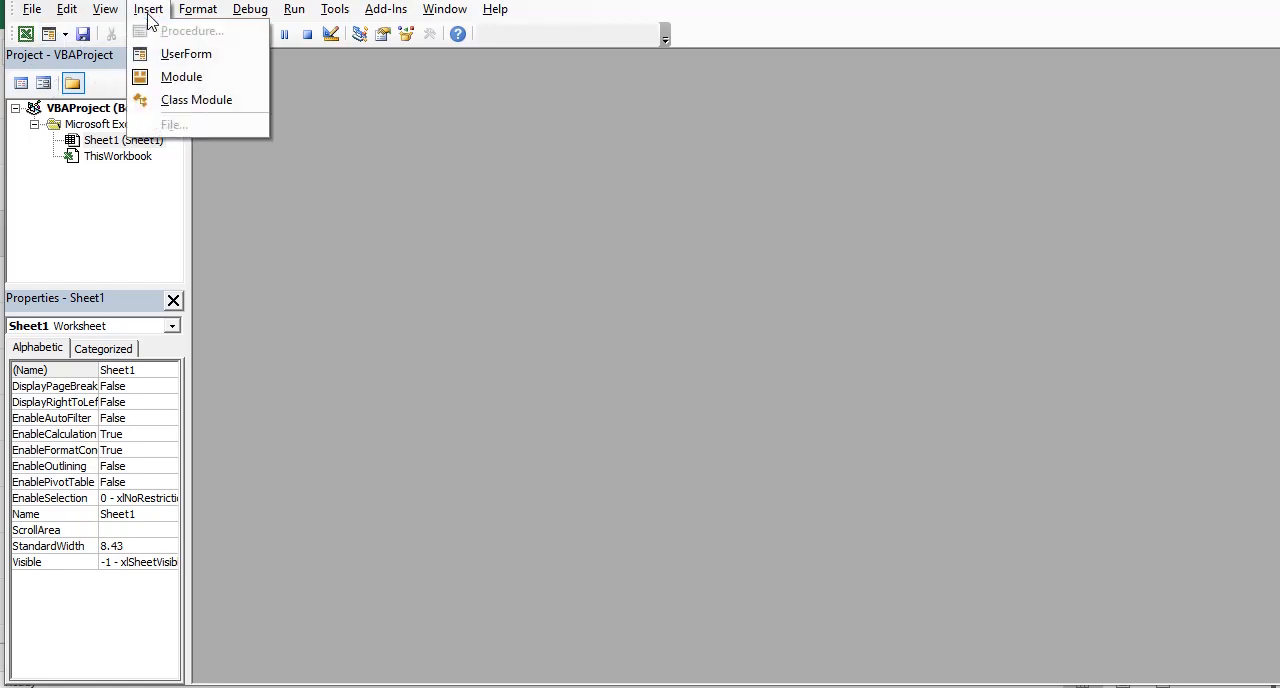
click(178, 77)
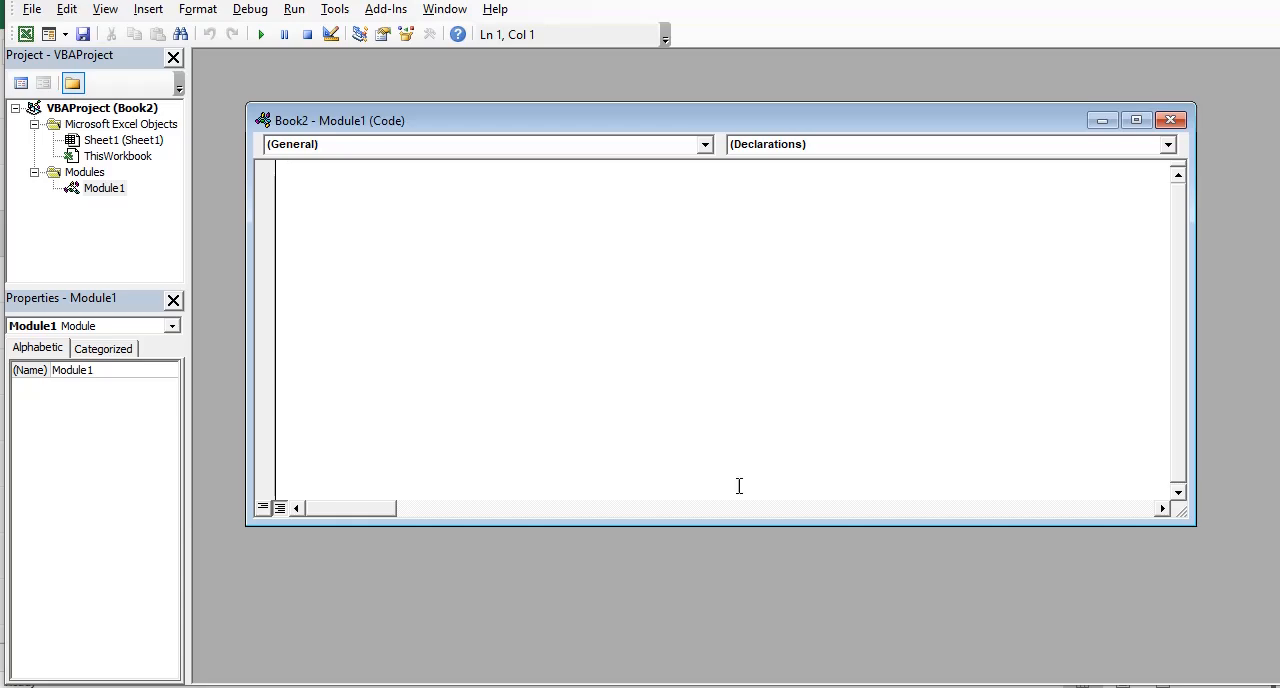
Step: Copy the entire code from the spellnumber.peso file in Notepad and paste it into the empty module
click(846, 686)
scroll(977, 417, up, 3)
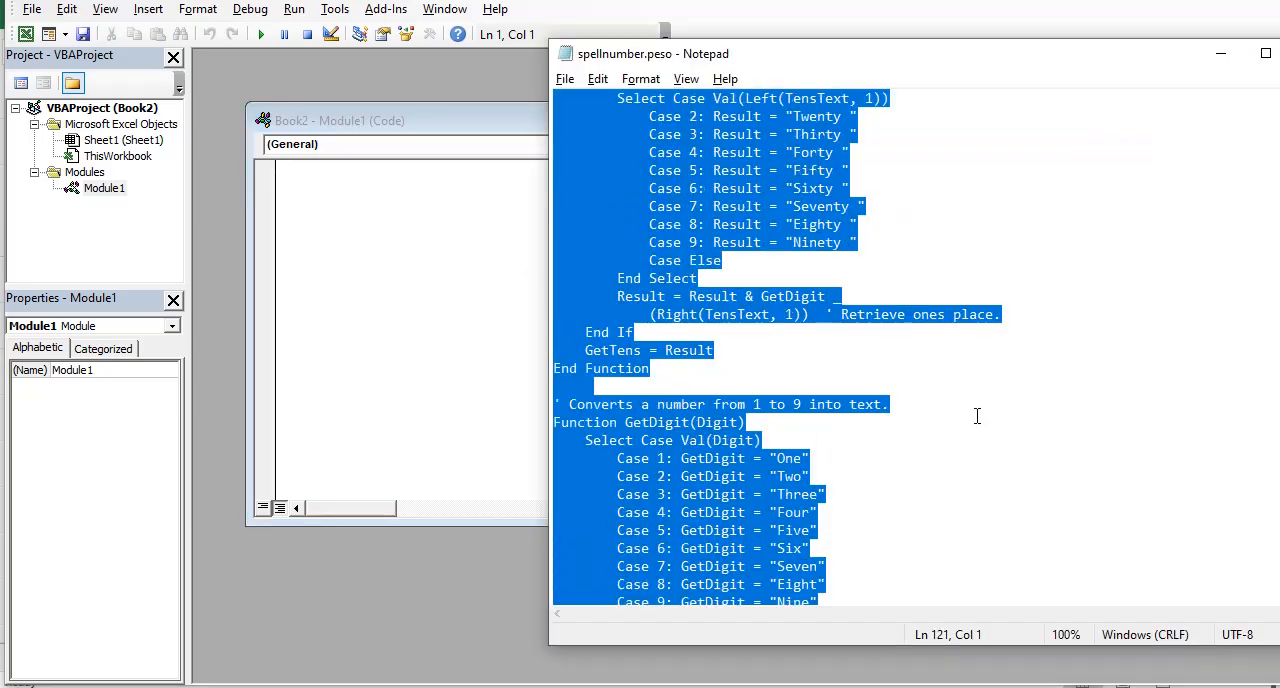
scroll(974, 356, up, 9)
scroll(977, 350, up, 15)
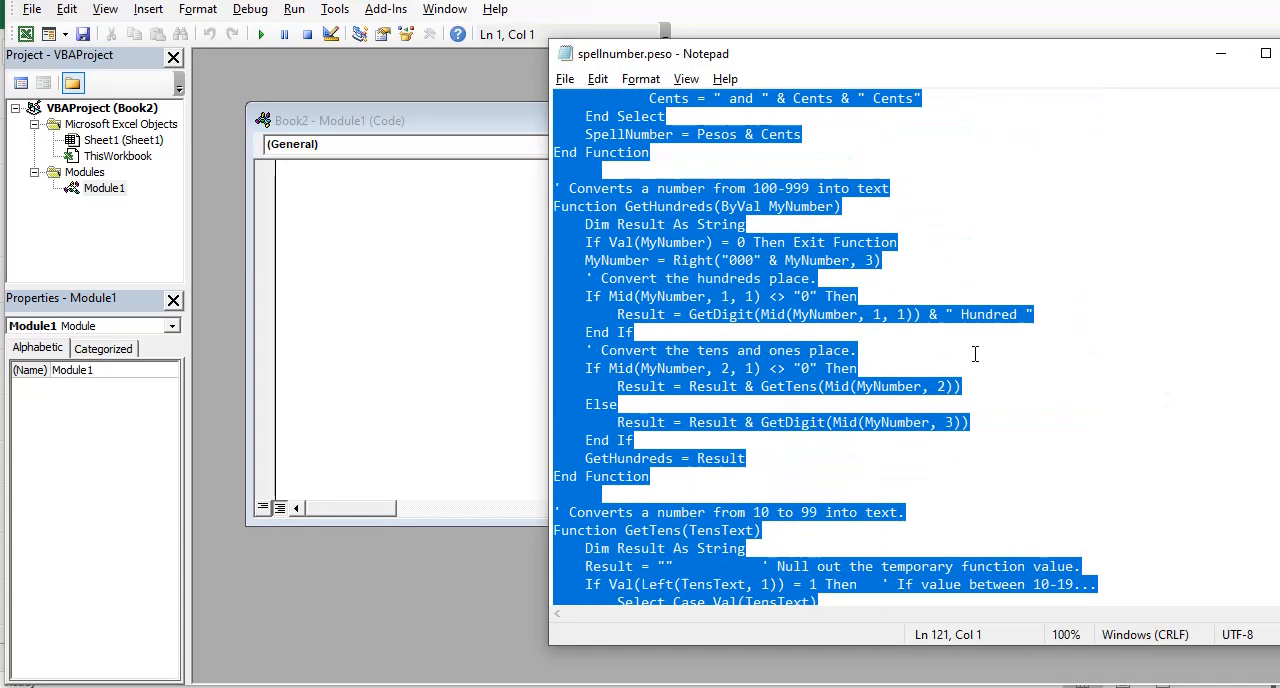
scroll(1062, 261, up, 1)
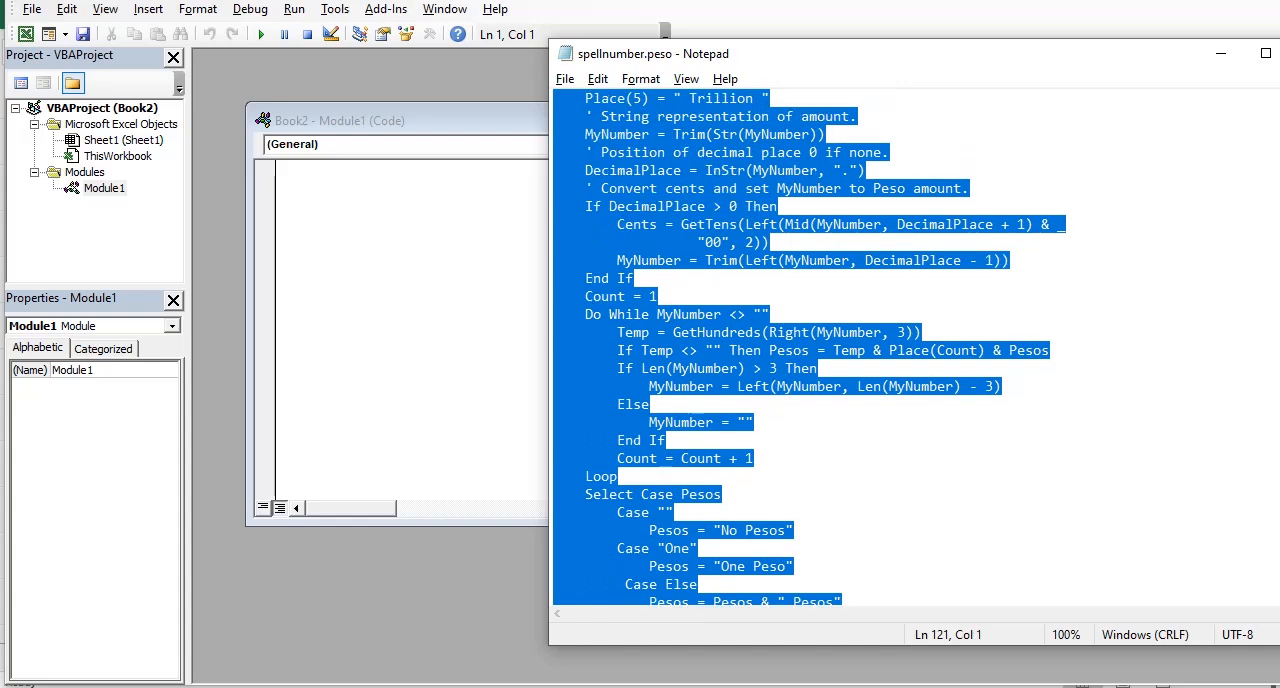
scroll(1190, 300, down, 3)
scroll(1148, 321, down, 20)
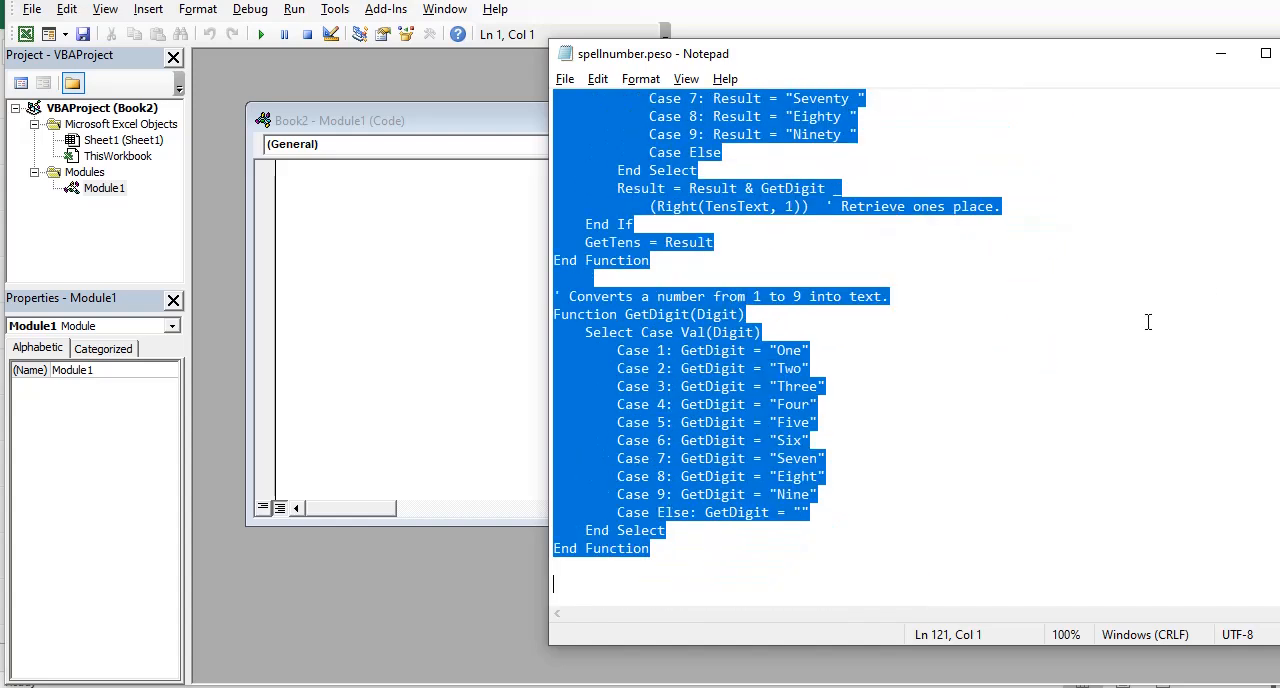
click(421, 197)
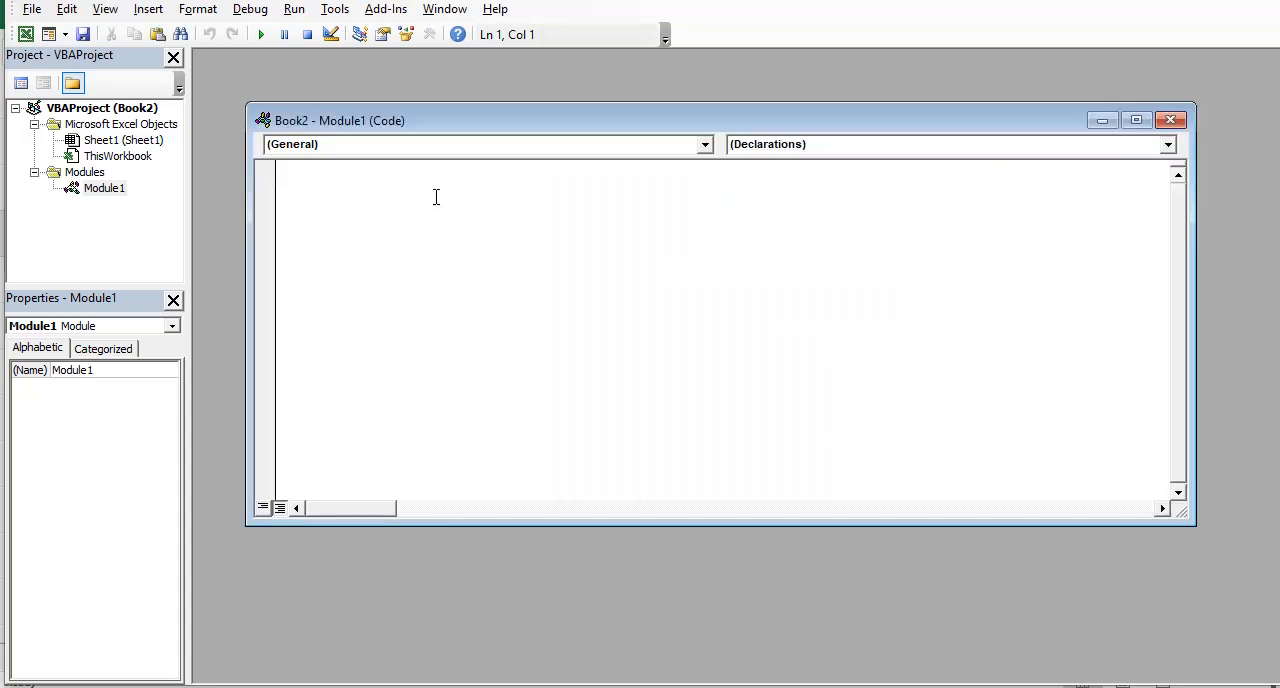
key(ctrl+v)
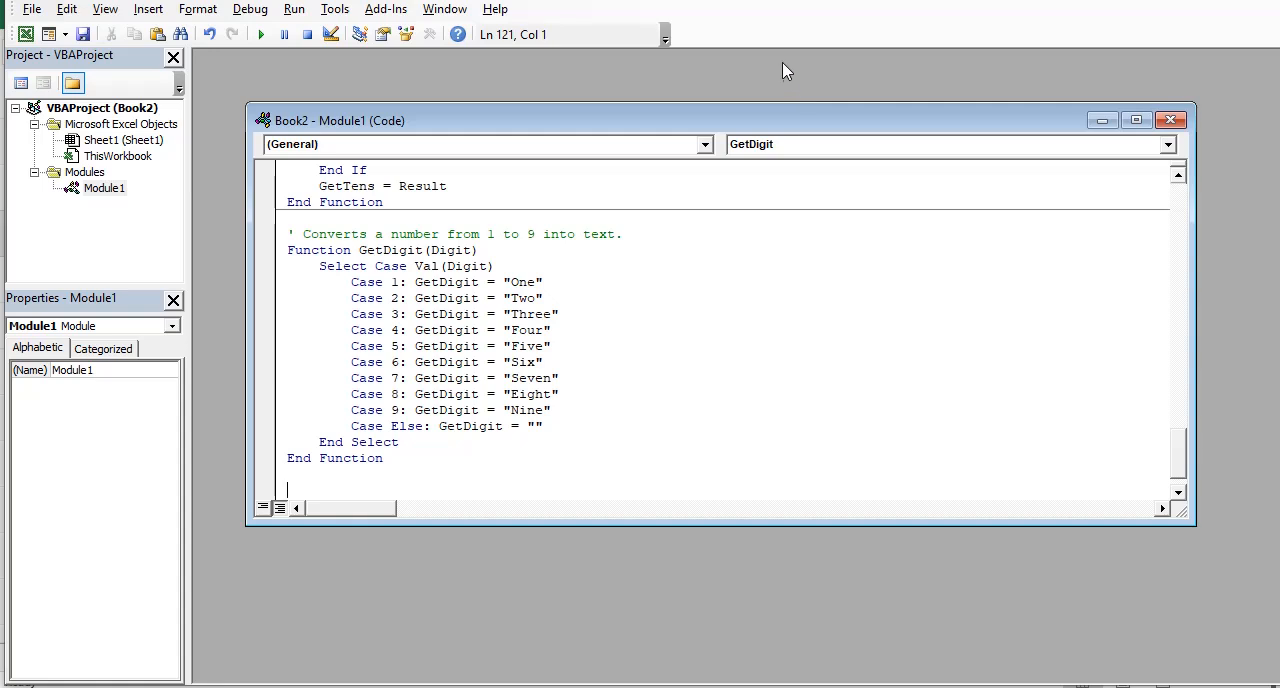
Step: Close the module's code window and return to the worksheet
click(1165, 121)
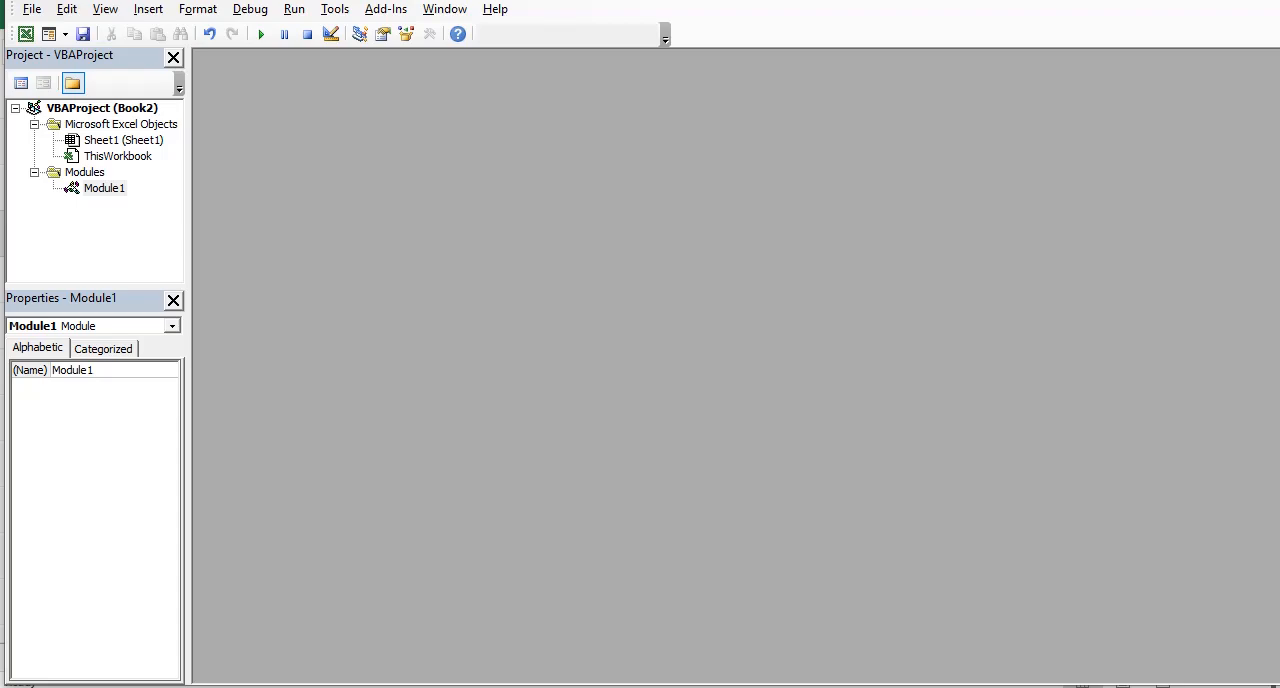
key(alt+F11)
click(692, 326)
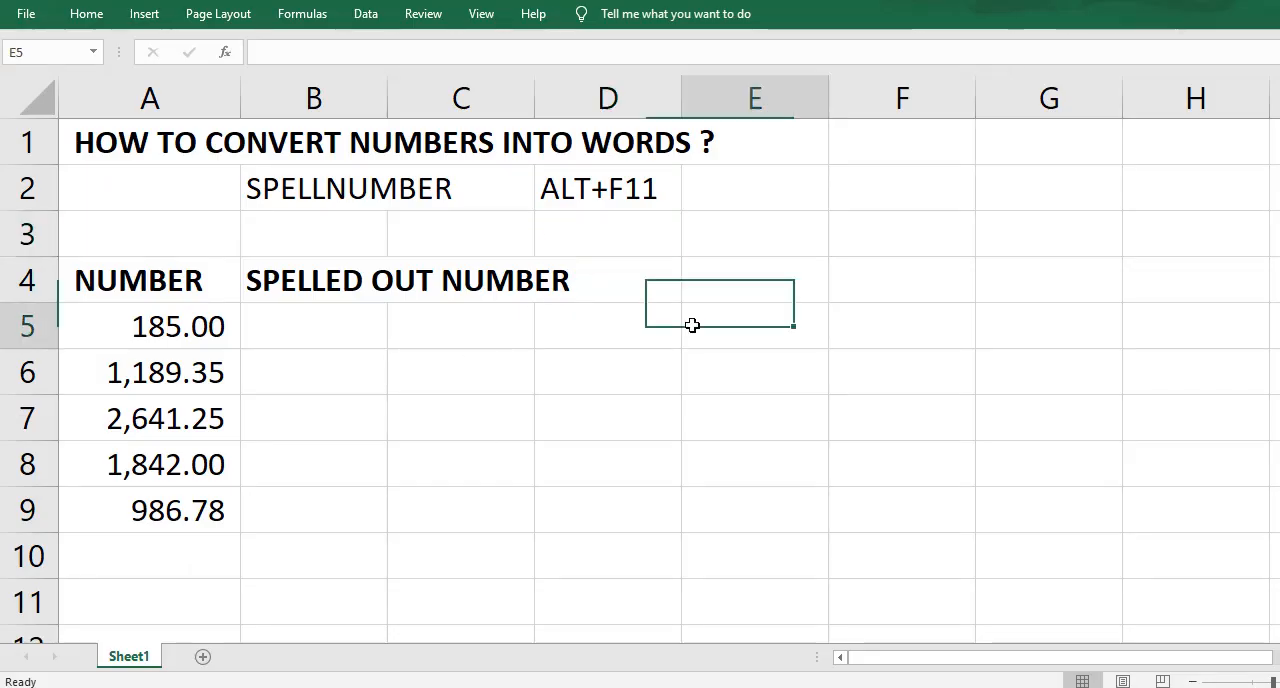
Step: Enter the formula =SpellNumber(A5) in cell B5 to spell out the first number
click(305, 324)
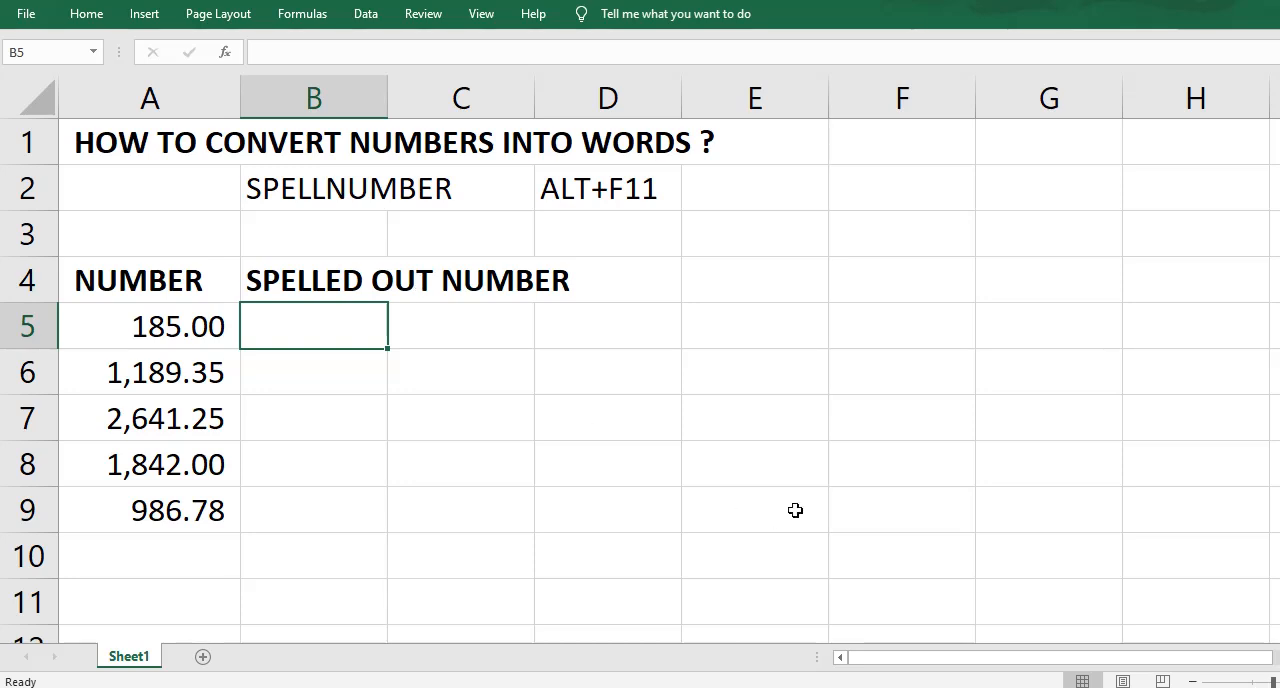
text(=SP)
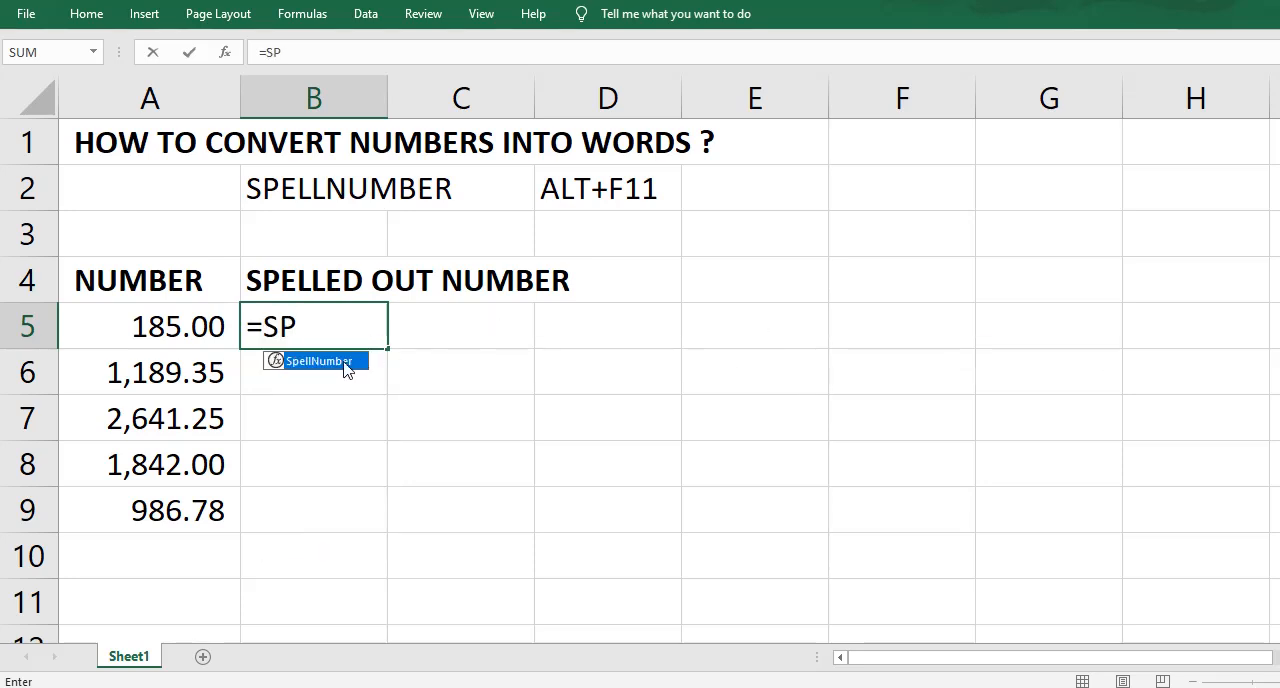
double_click(343, 362)
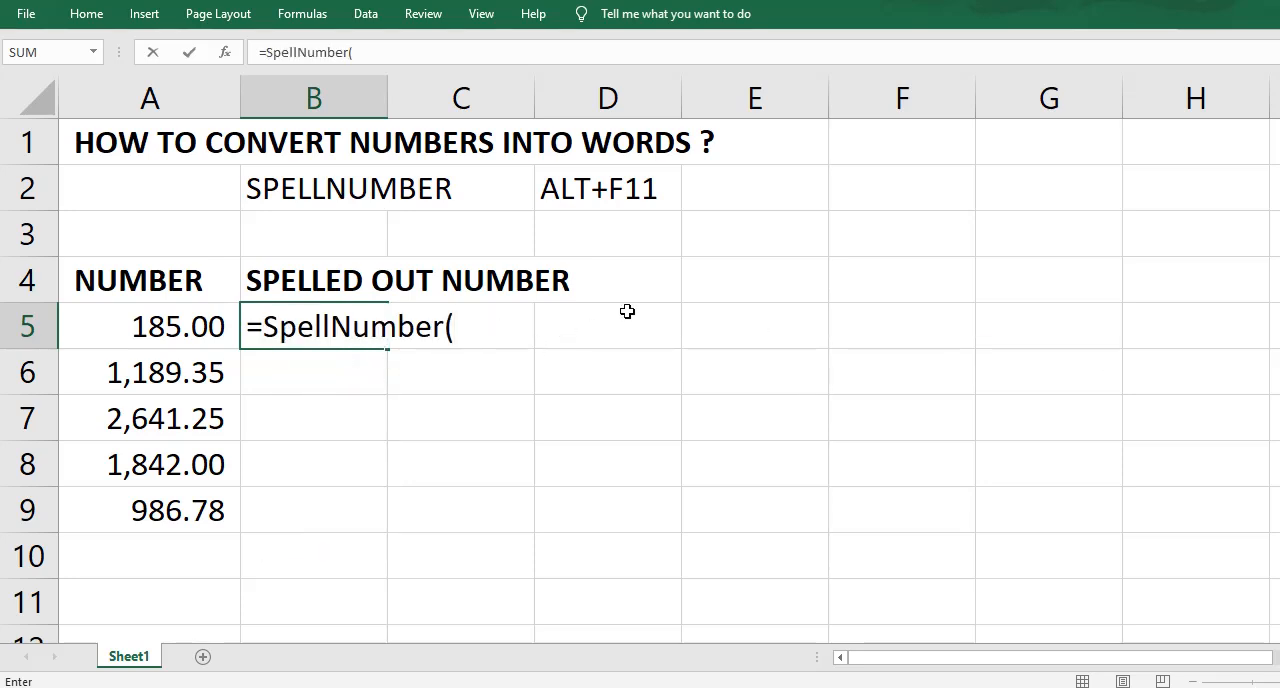
click(197, 334)
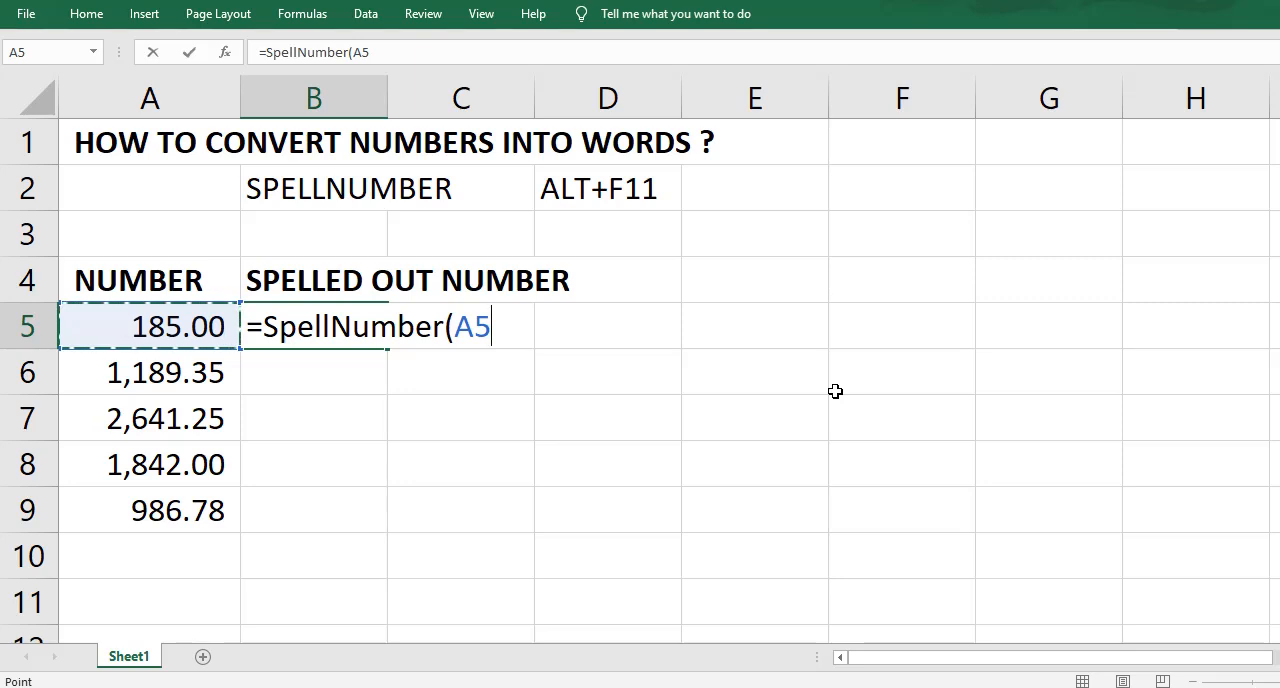
text())
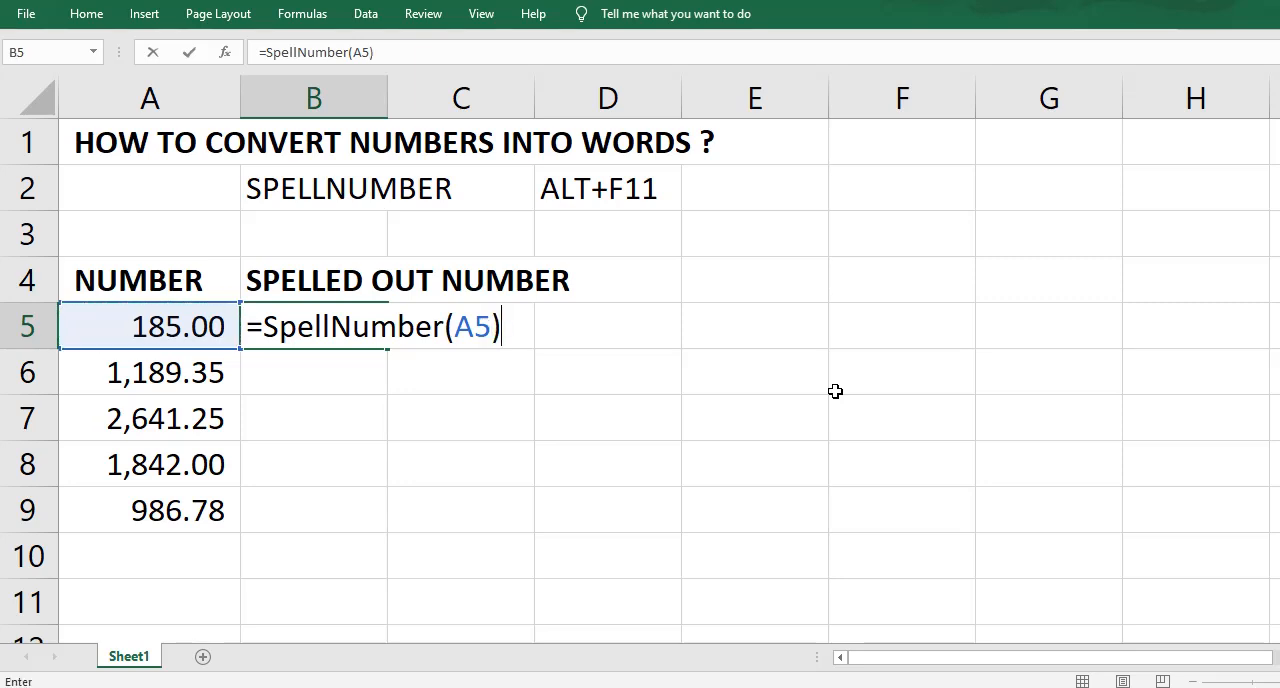
key(Return)
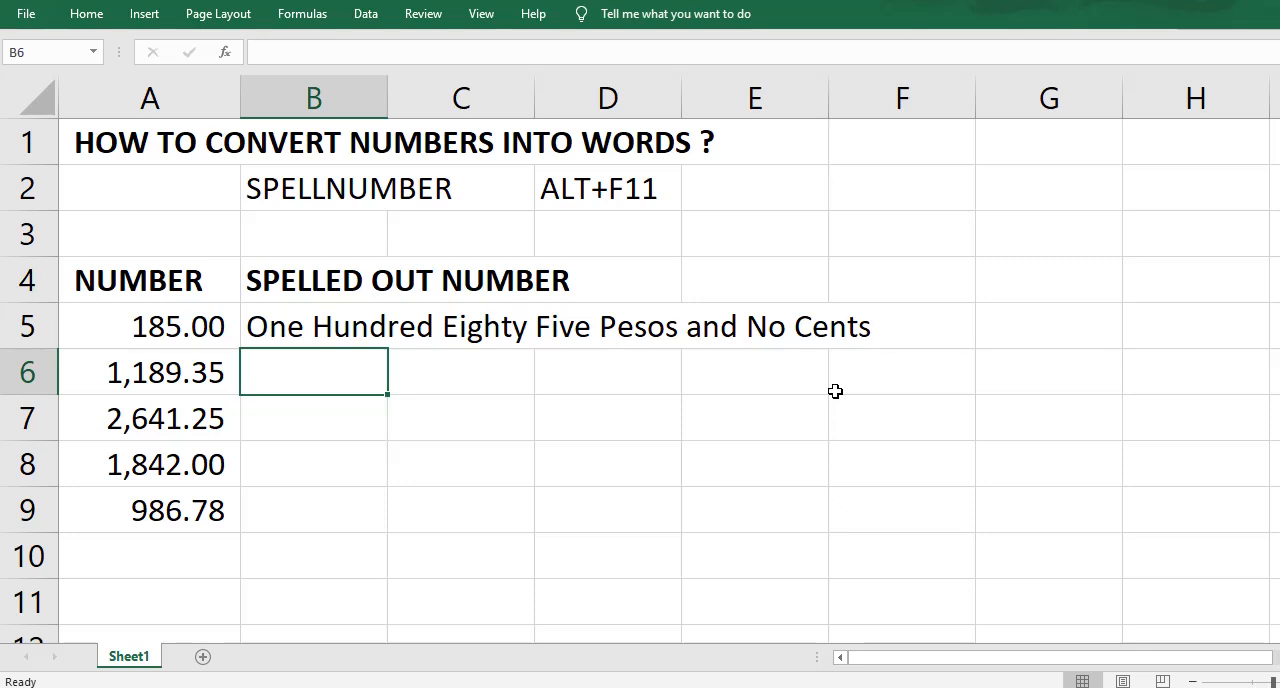
Step: Fill the SpellNumber formula from B5 down to B9 for the remaining numbers
click(300, 320)
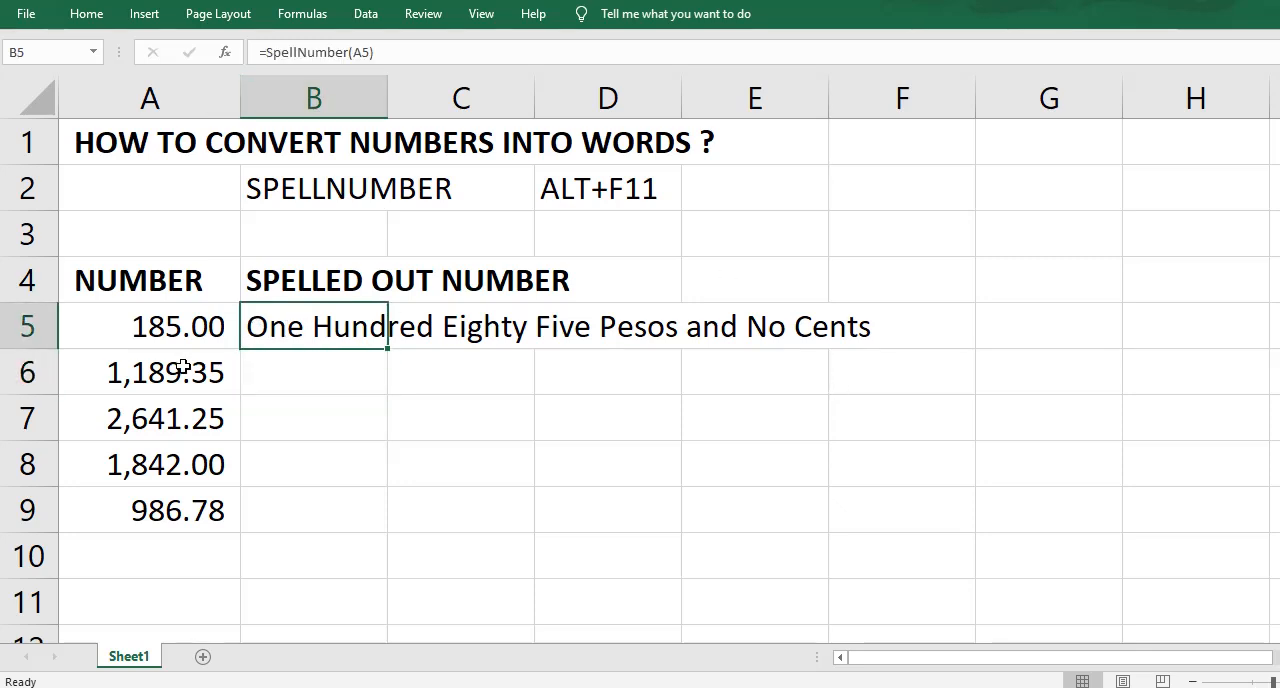
drag(183, 367, 129, 497)
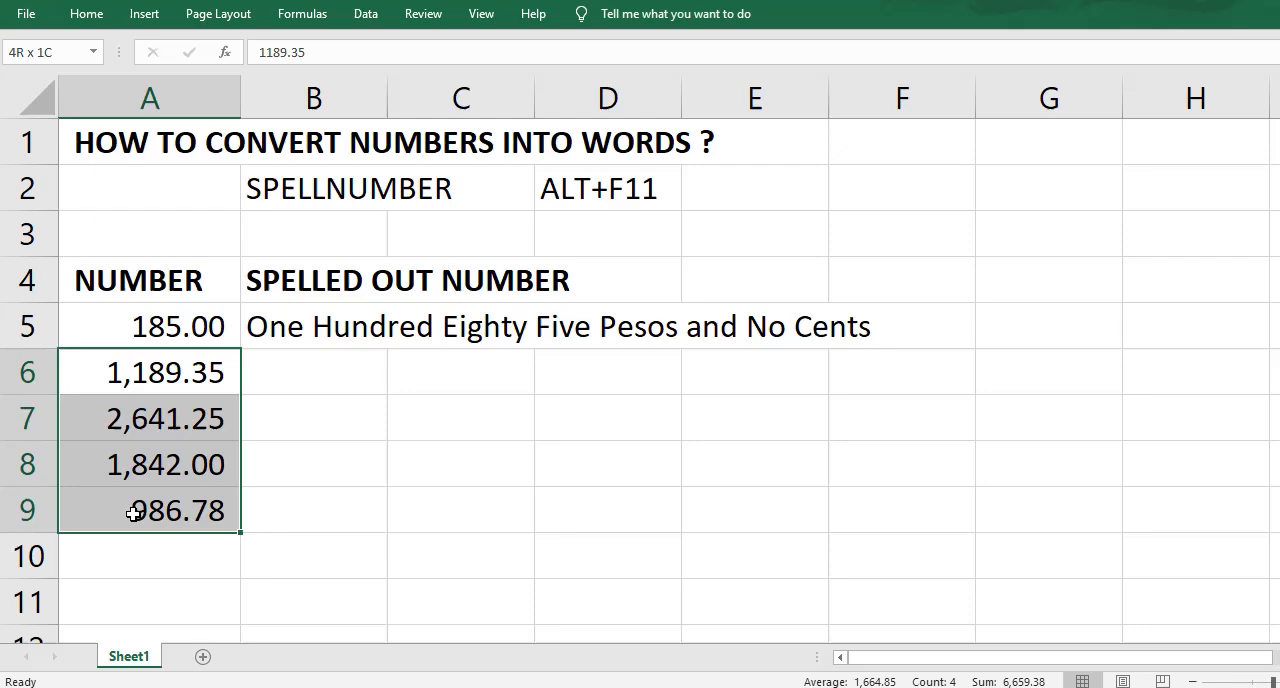
click(372, 342)
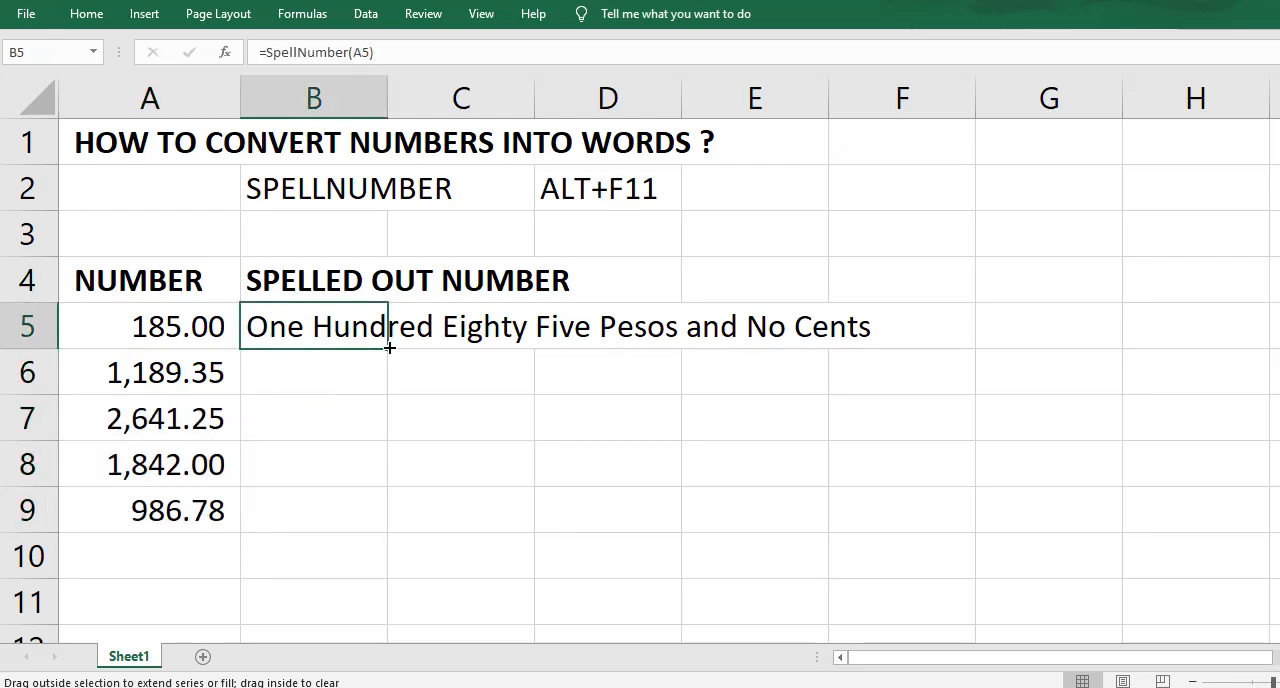
drag(389, 347, 376, 530)
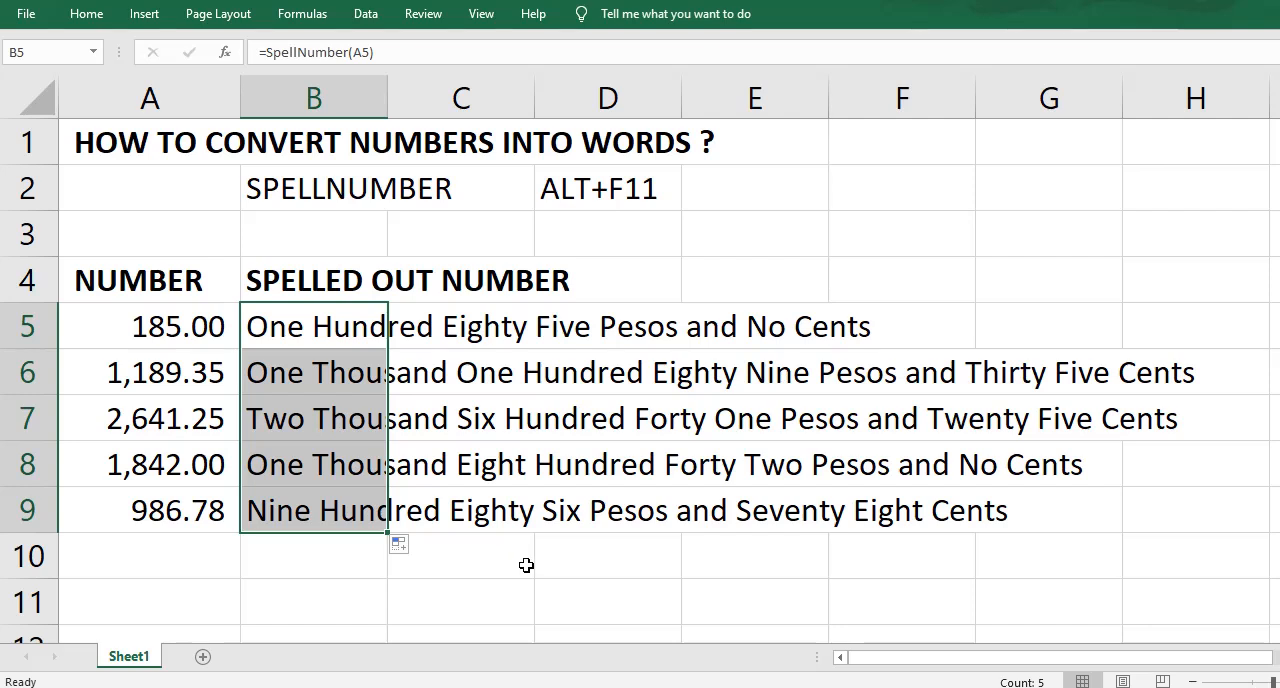
click(258, 318)
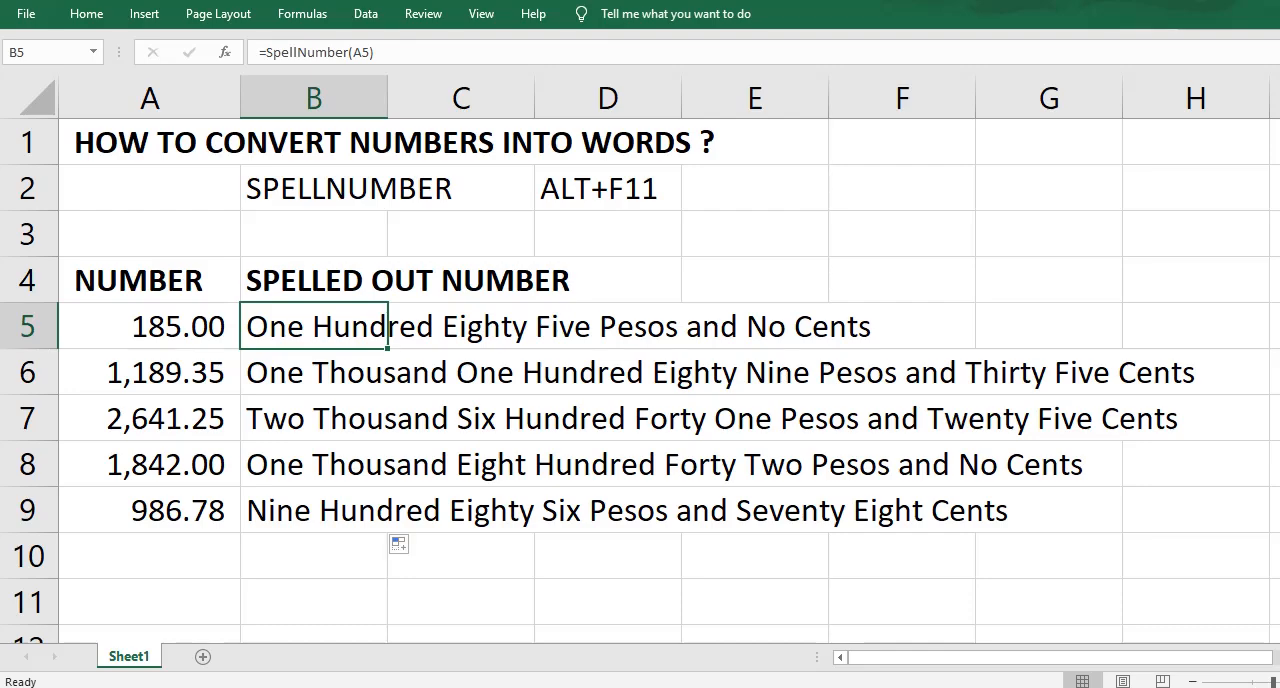
Step: Open the Spellnumber.dollar text file from the New folder in Notepad, then return to the worksheet
mouse_move(534, 645)
click(558, 612)
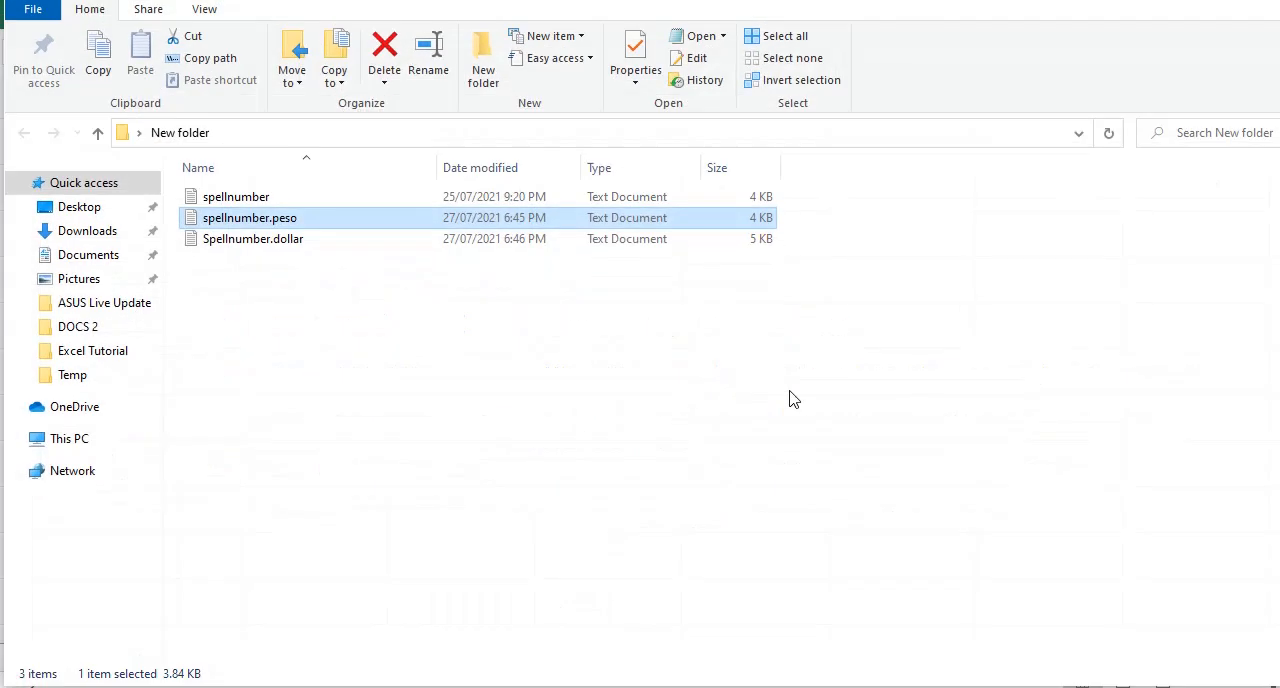
double_click(265, 240)
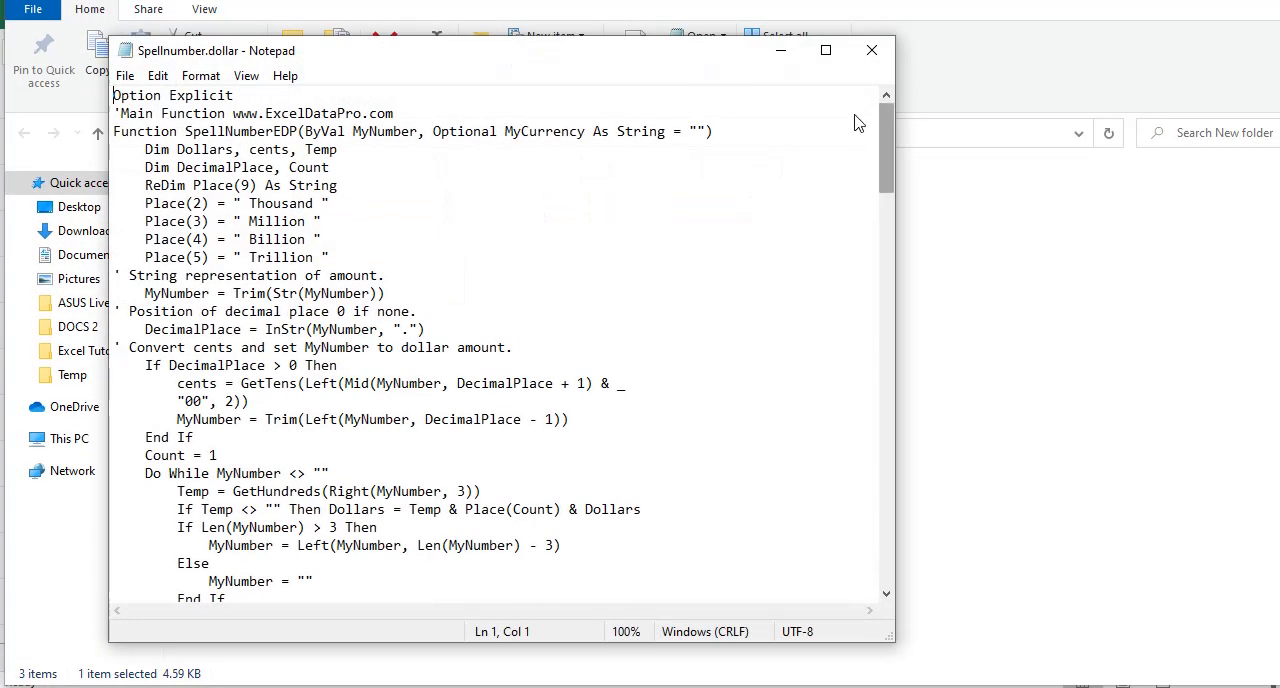
click(1204, 2)
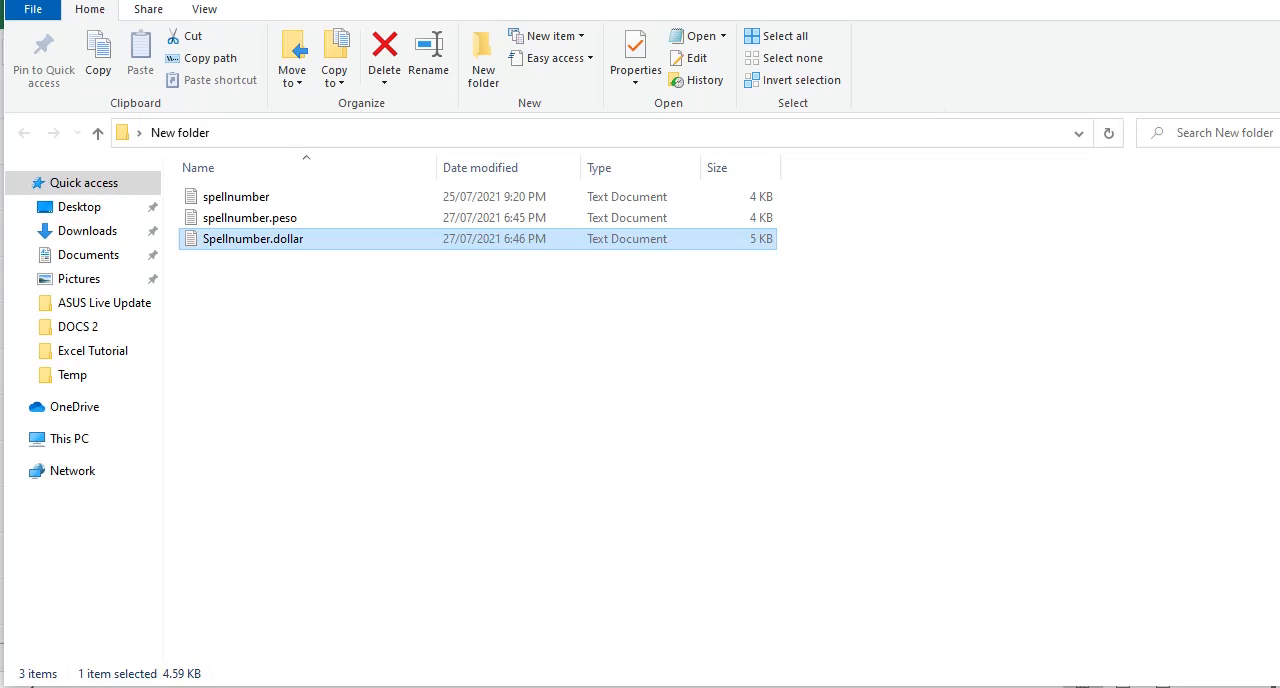
click(636, 277)
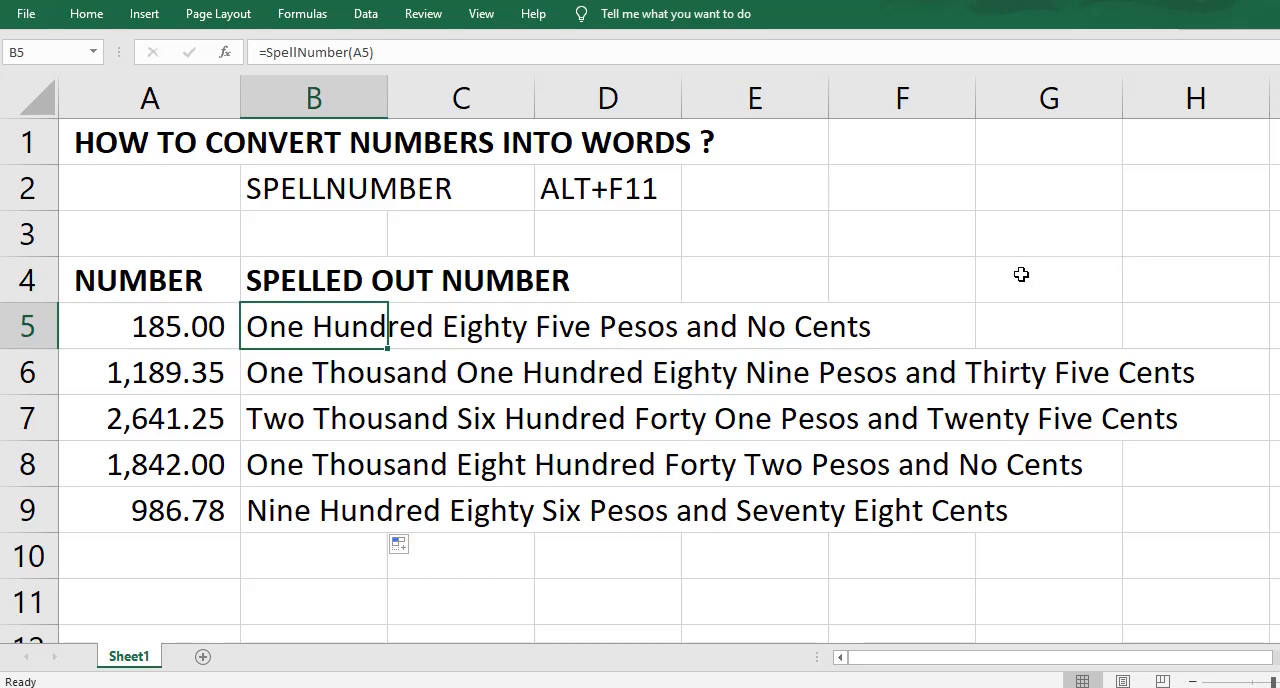
Step: Open the Visual Basic editor and insert a second, empty module in the workbook's project
click(588, 174)
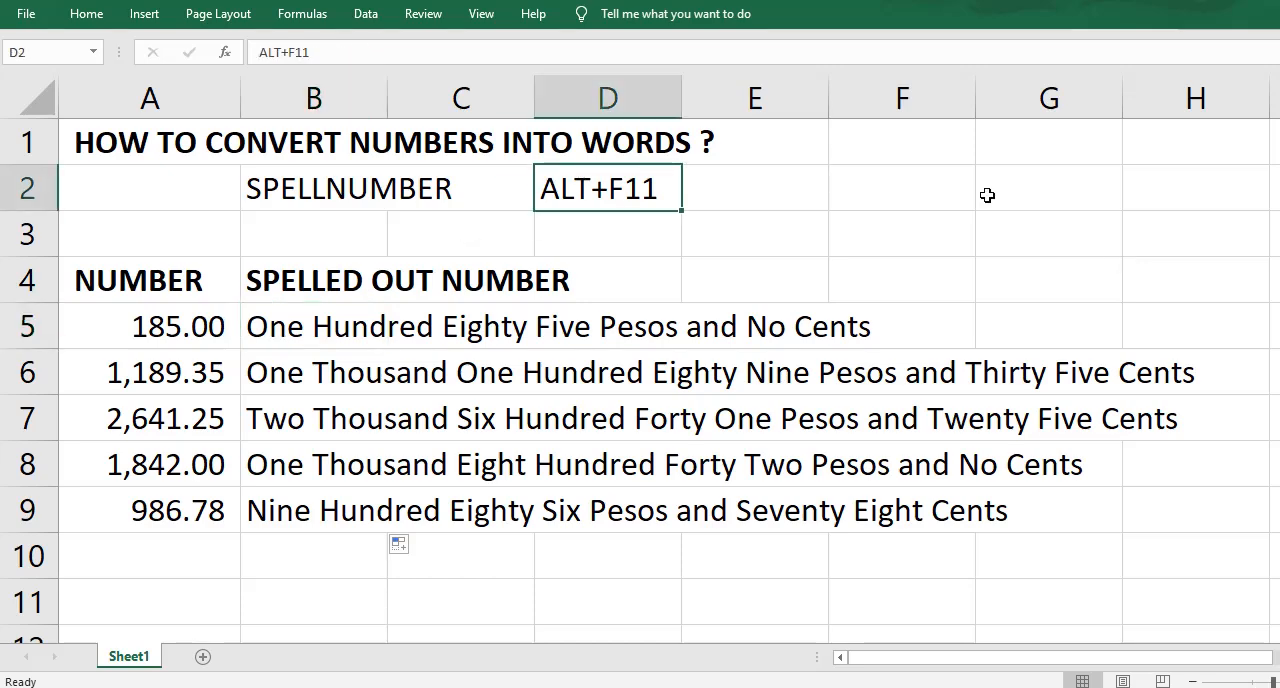
key(alt+F11)
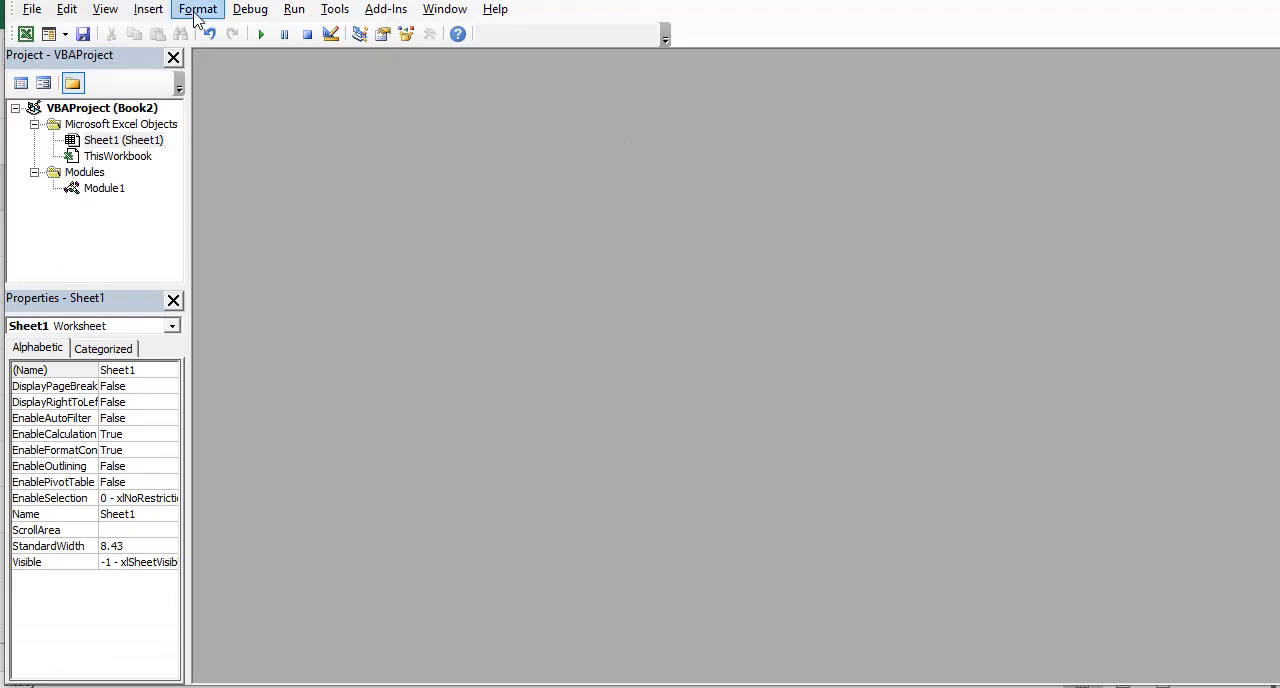
click(148, 9)
click(166, 79)
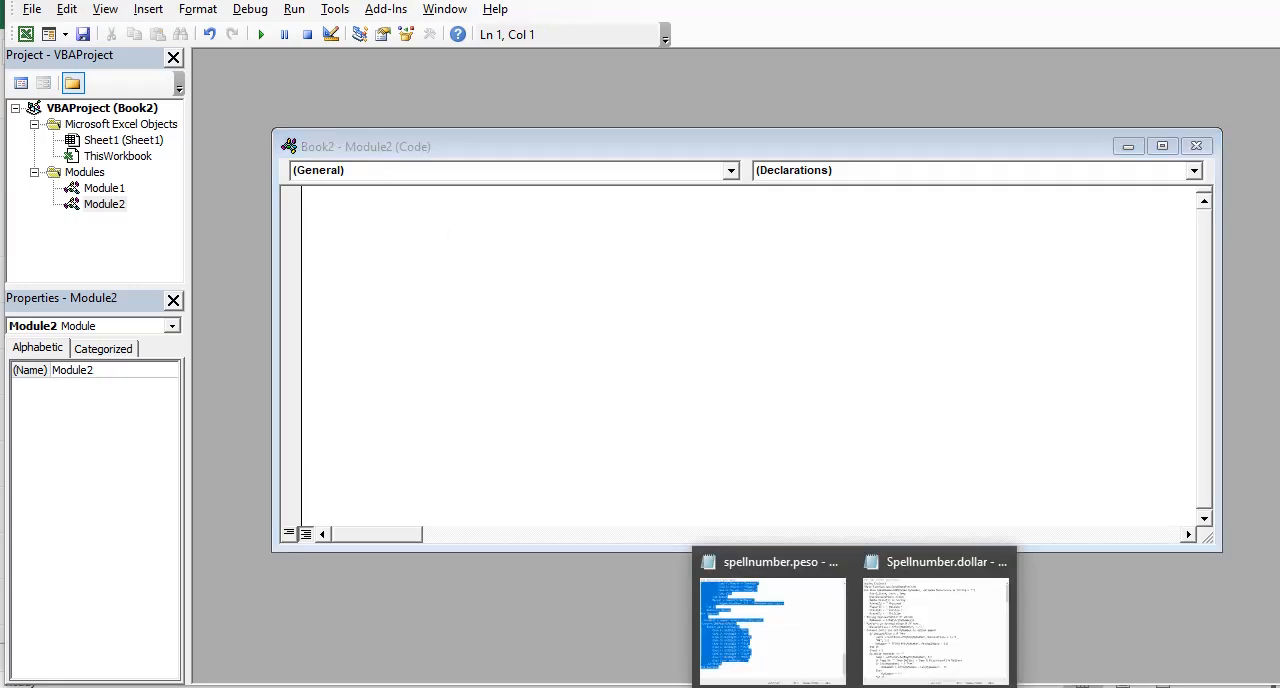
Step: Copy the entire Spellnumber.dollar code from Notepad into the new module and return to the worksheet
click(915, 612)
key(ctrl+a)
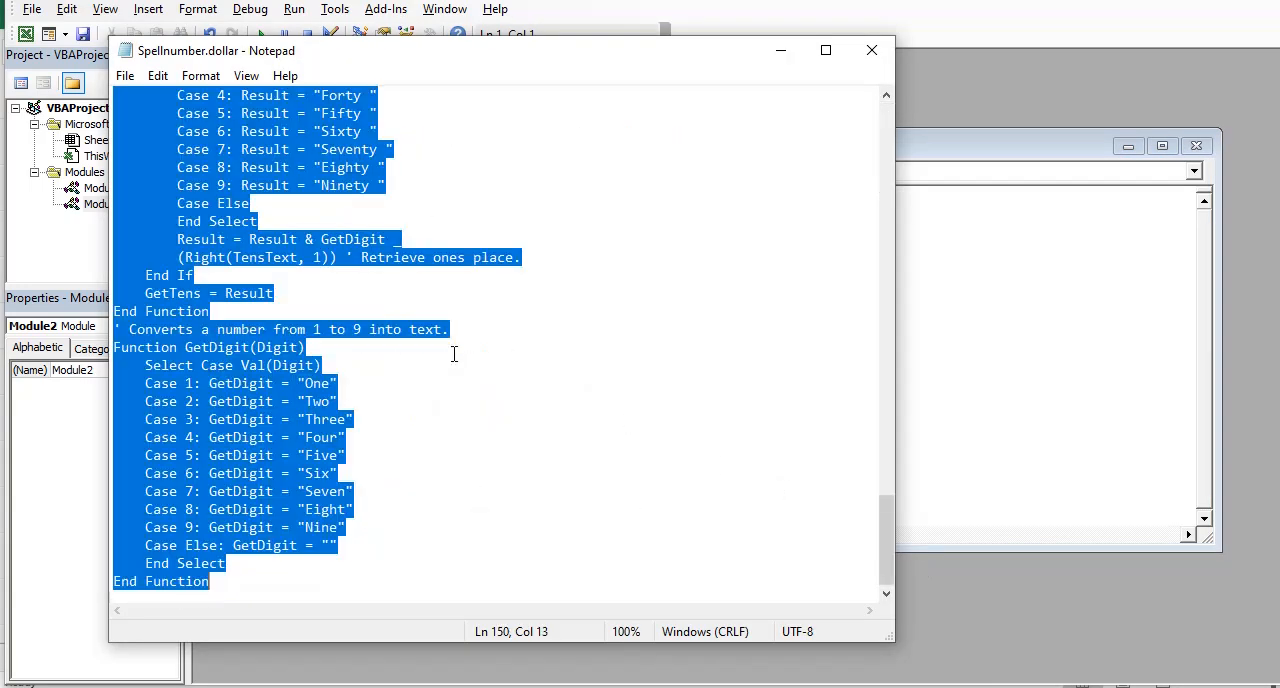
click(1175, 275)
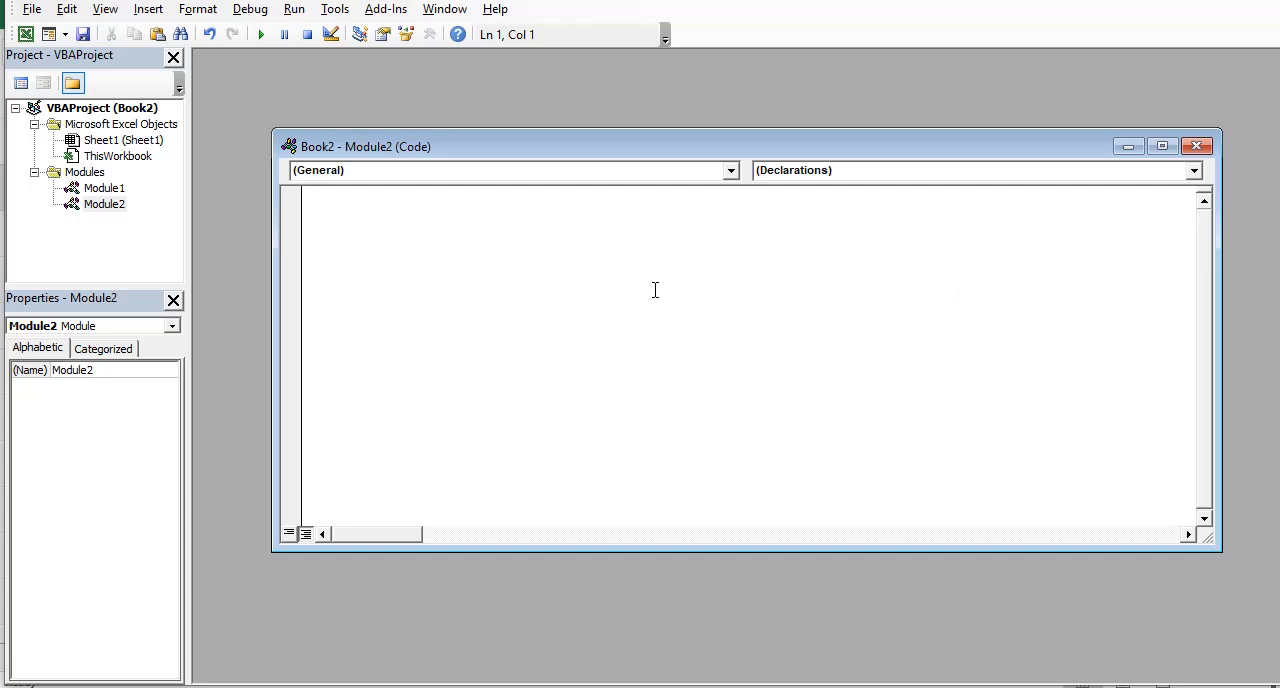
key(ctrl+v)
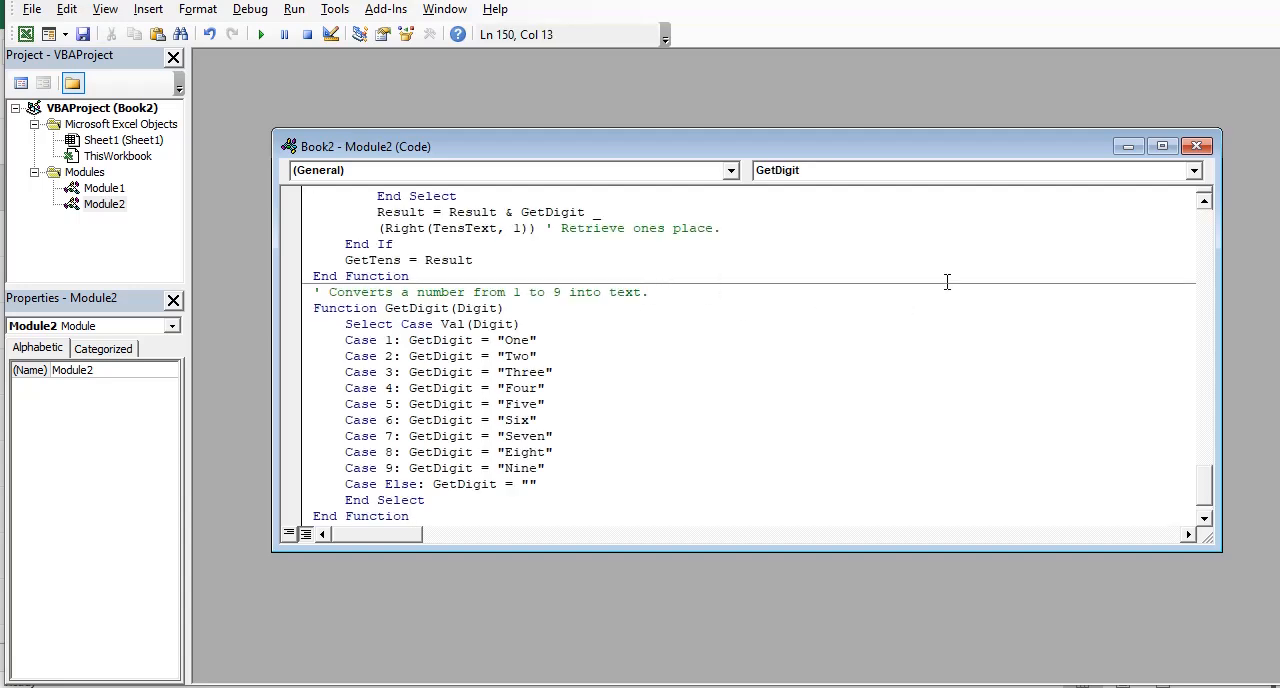
click(1196, 146)
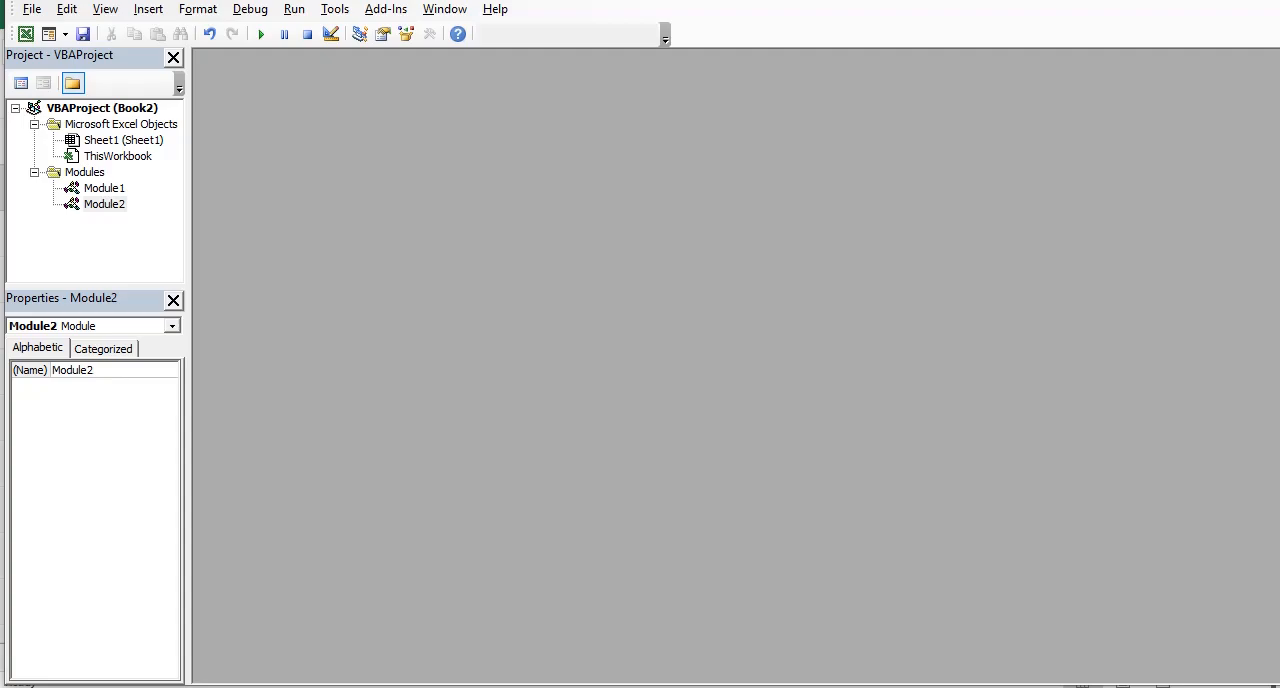
key(alt+F11)
Step: Copy the numbers in A5:A9 and paste them below the table starting at cell A11
click(205, 563)
scroll(186, 304, down, 1)
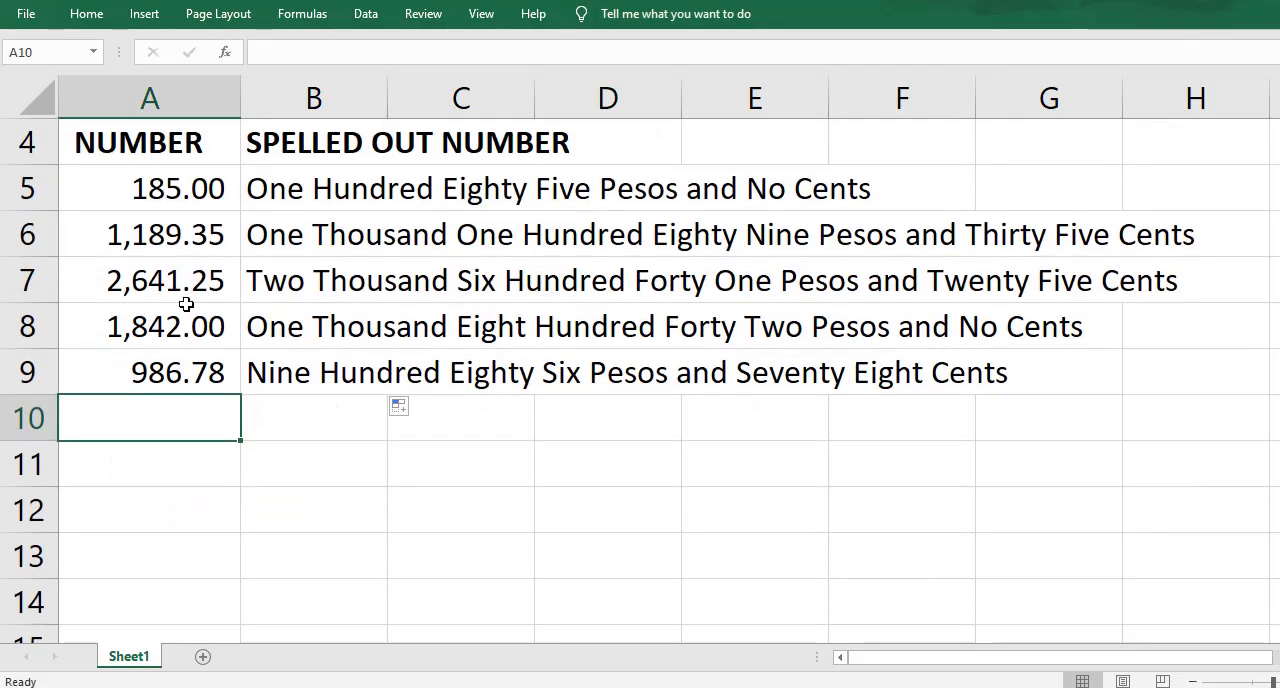
drag(172, 200, 183, 372)
key(ctrl+c)
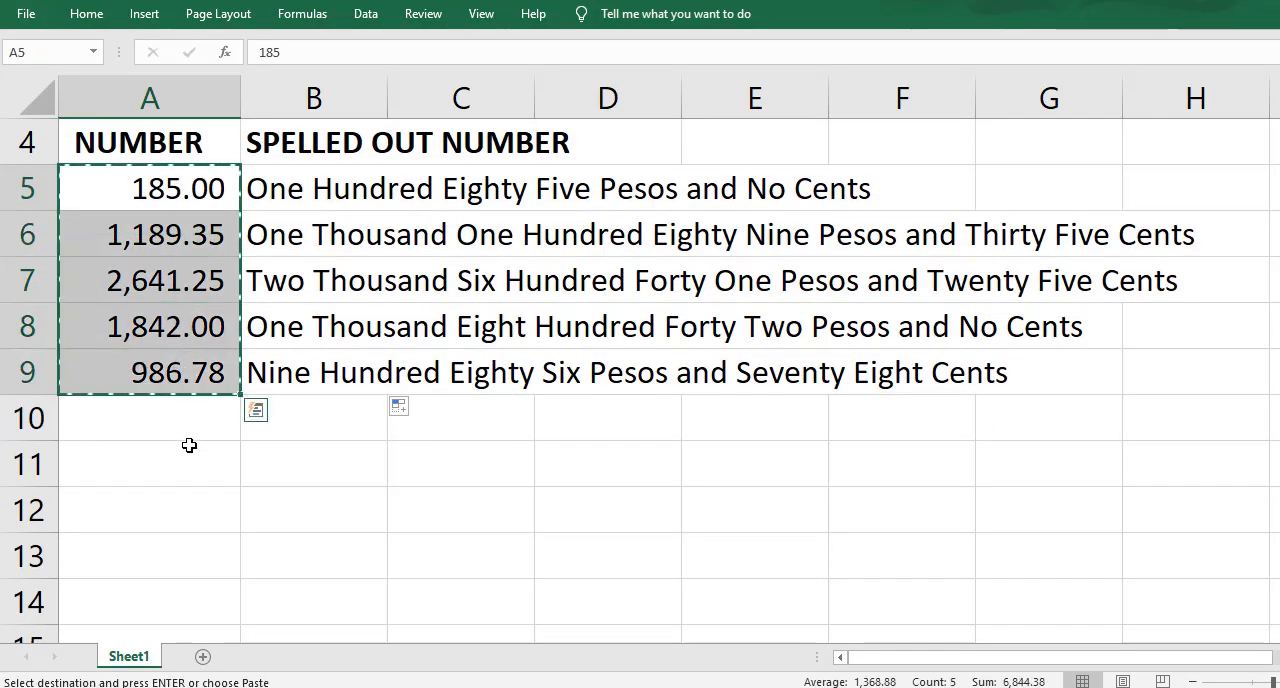
click(189, 447)
key(ctrl+v)
Step: Enter the formula =SpellNumberEDP(A11) in cell B11 and fill it down to B15
click(384, 472)
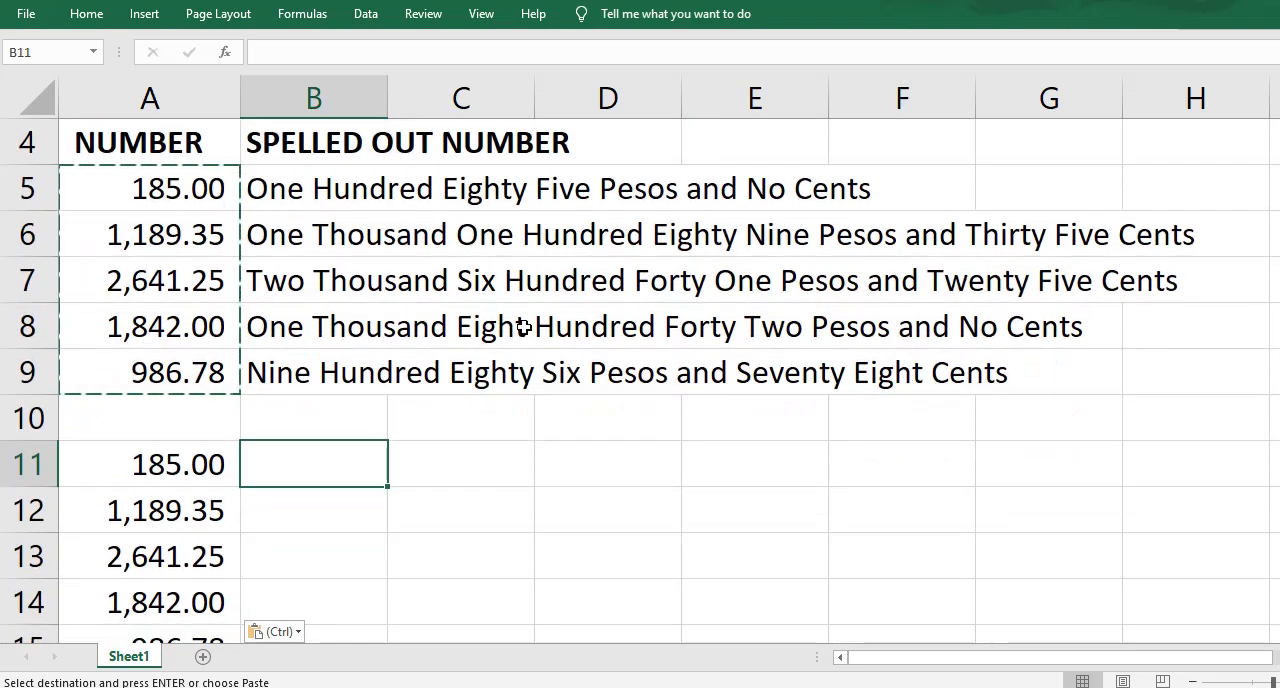
text(=SP)
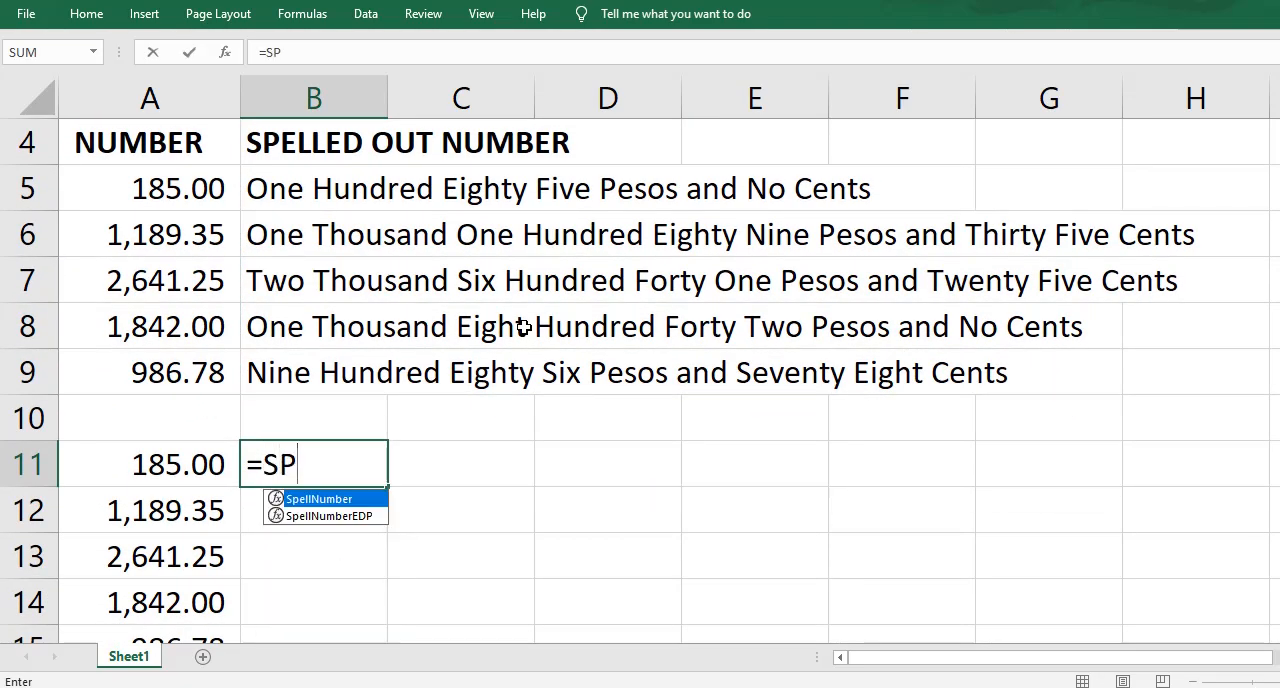
click(342, 518)
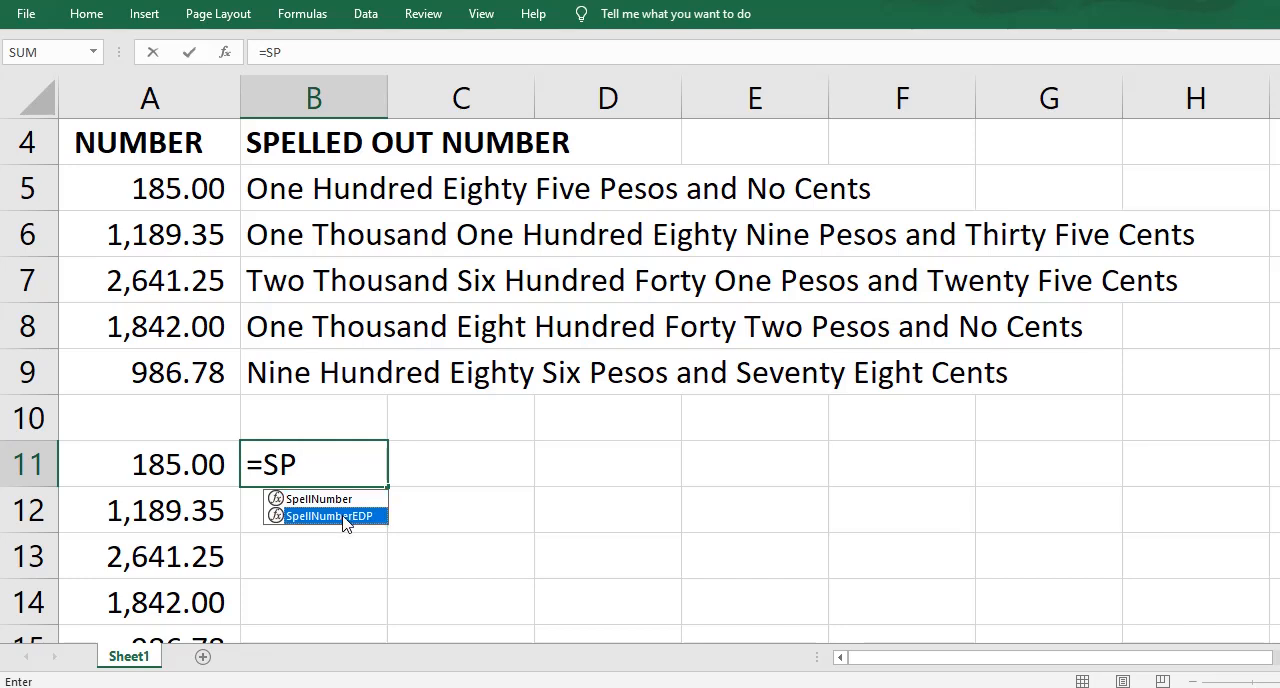
double_click(340, 517)
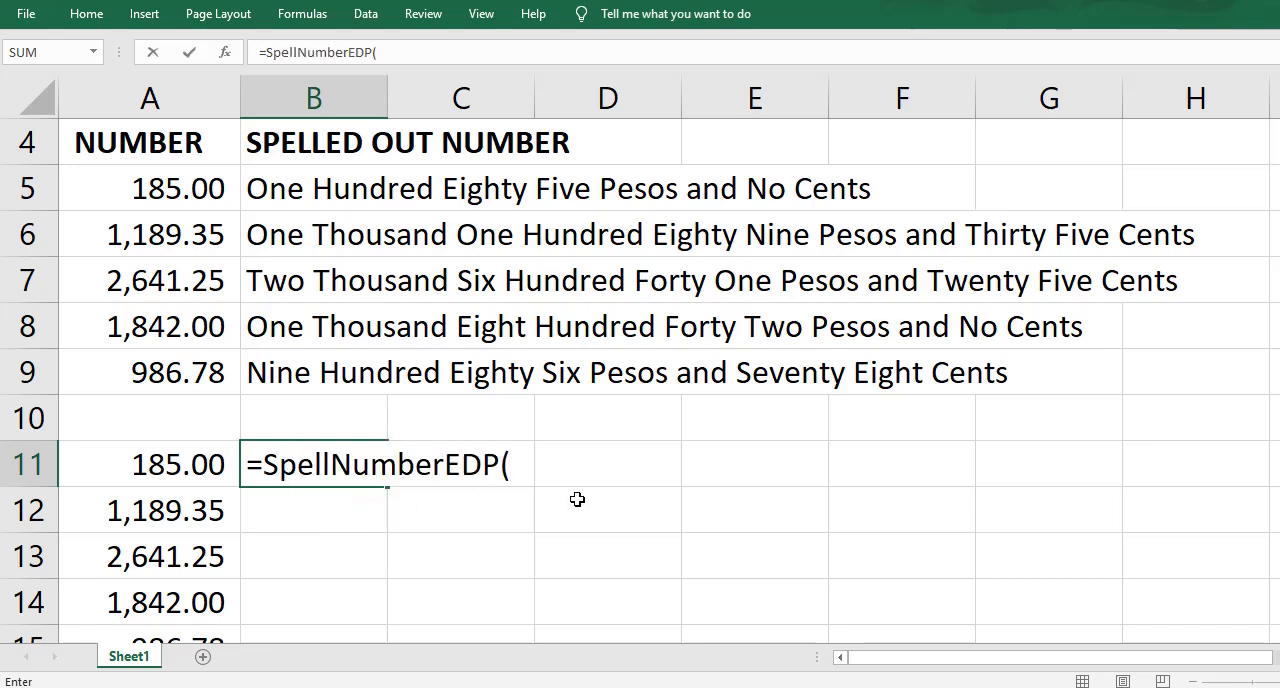
click(138, 464)
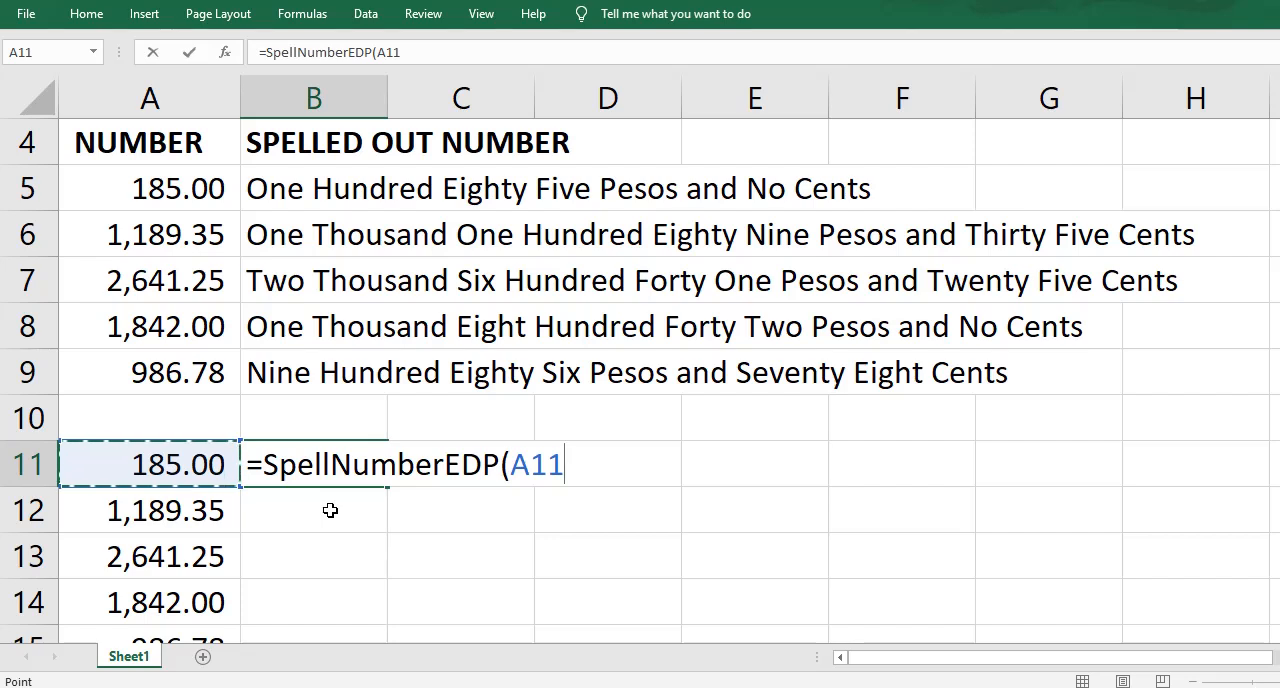
text())
key(Return)
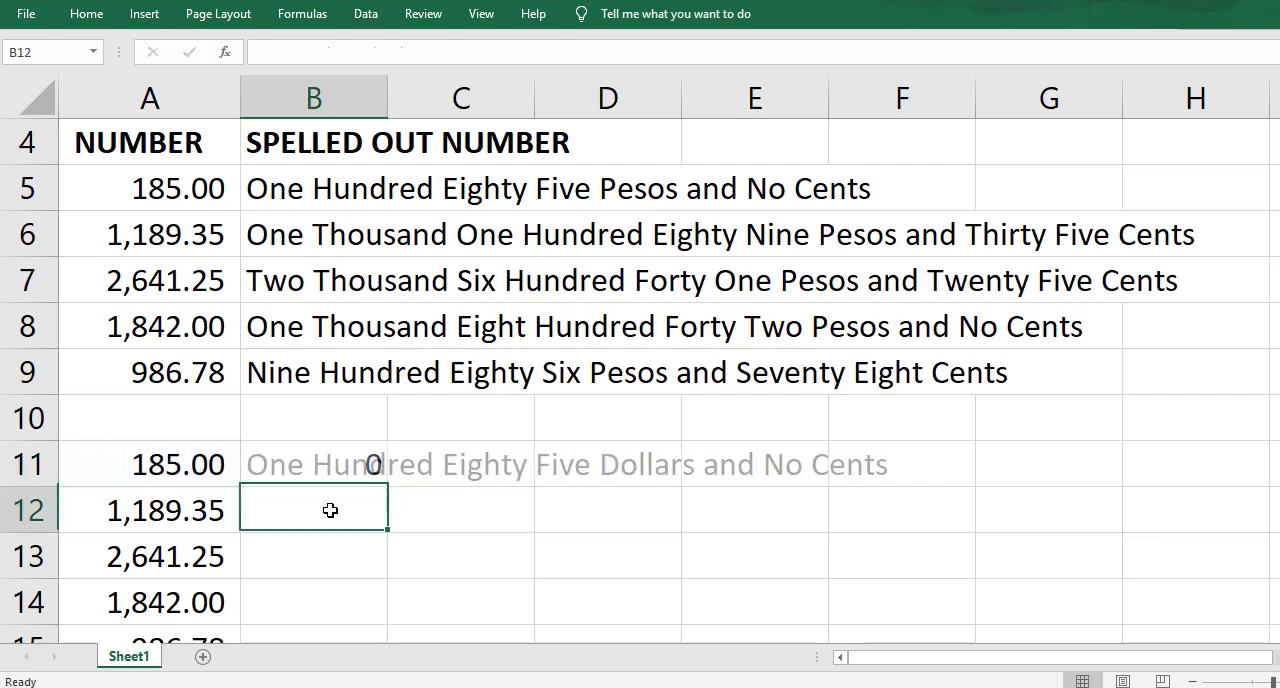
click(331, 464)
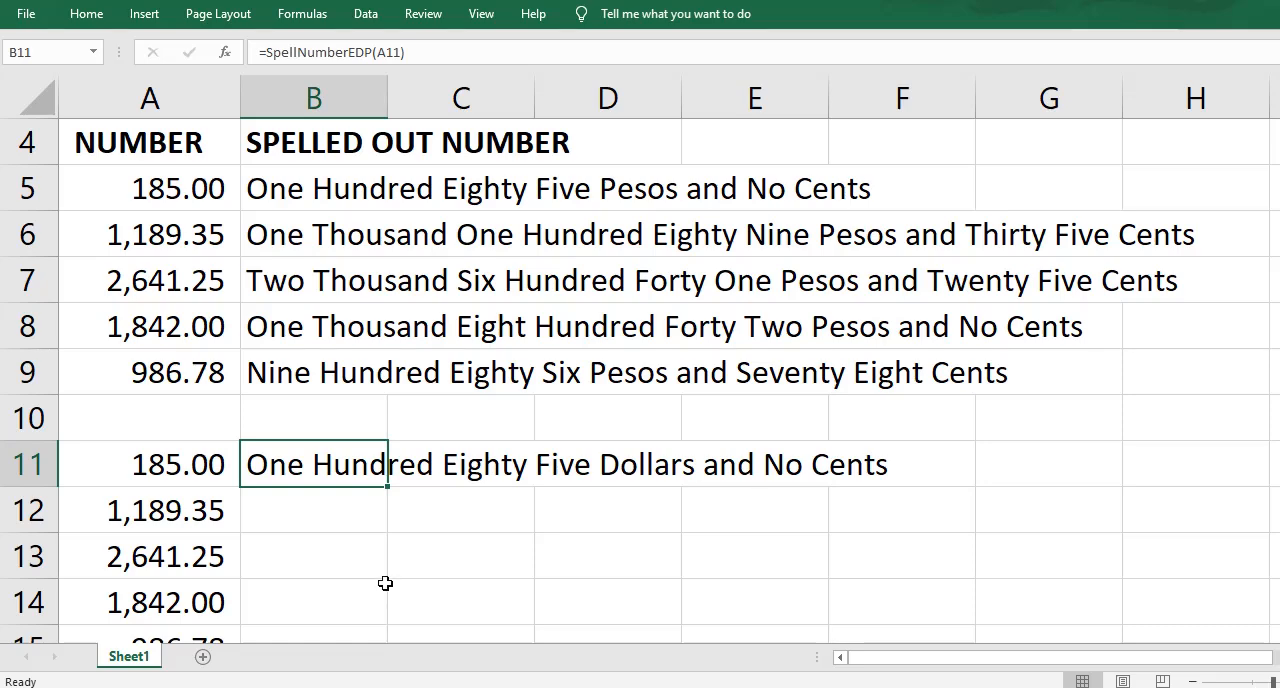
drag(386, 487, 386, 578)
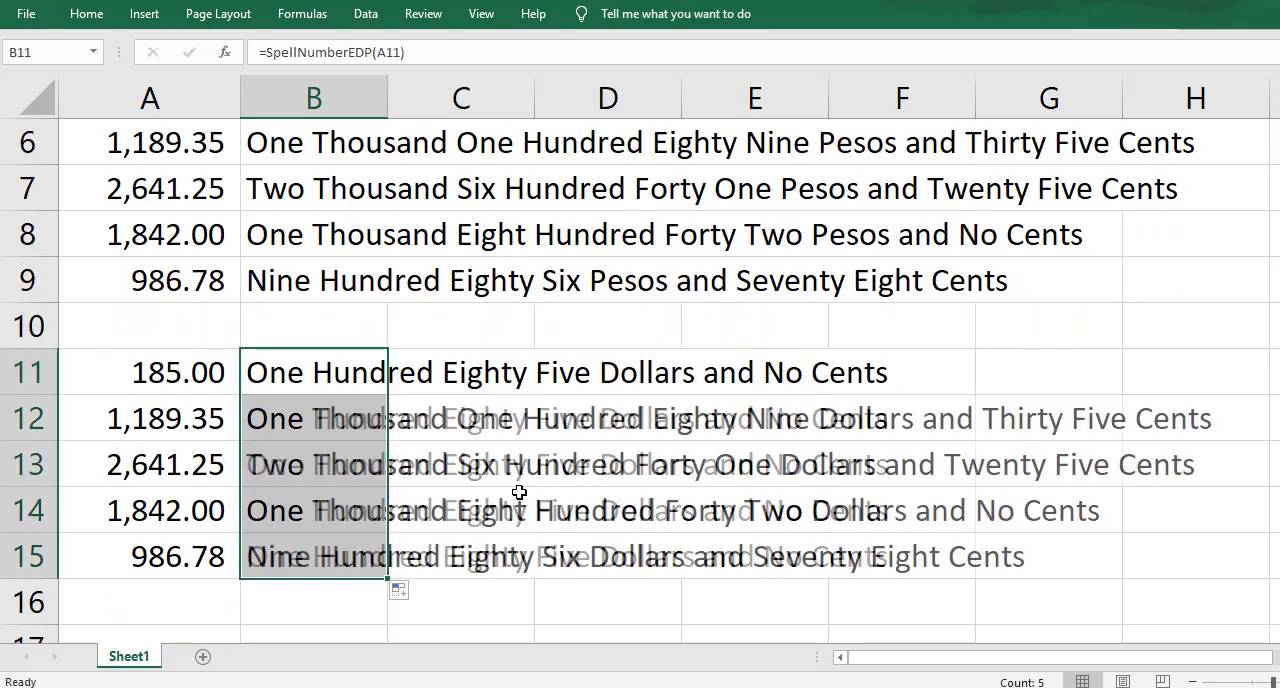
scroll(976, 432, up, 1)
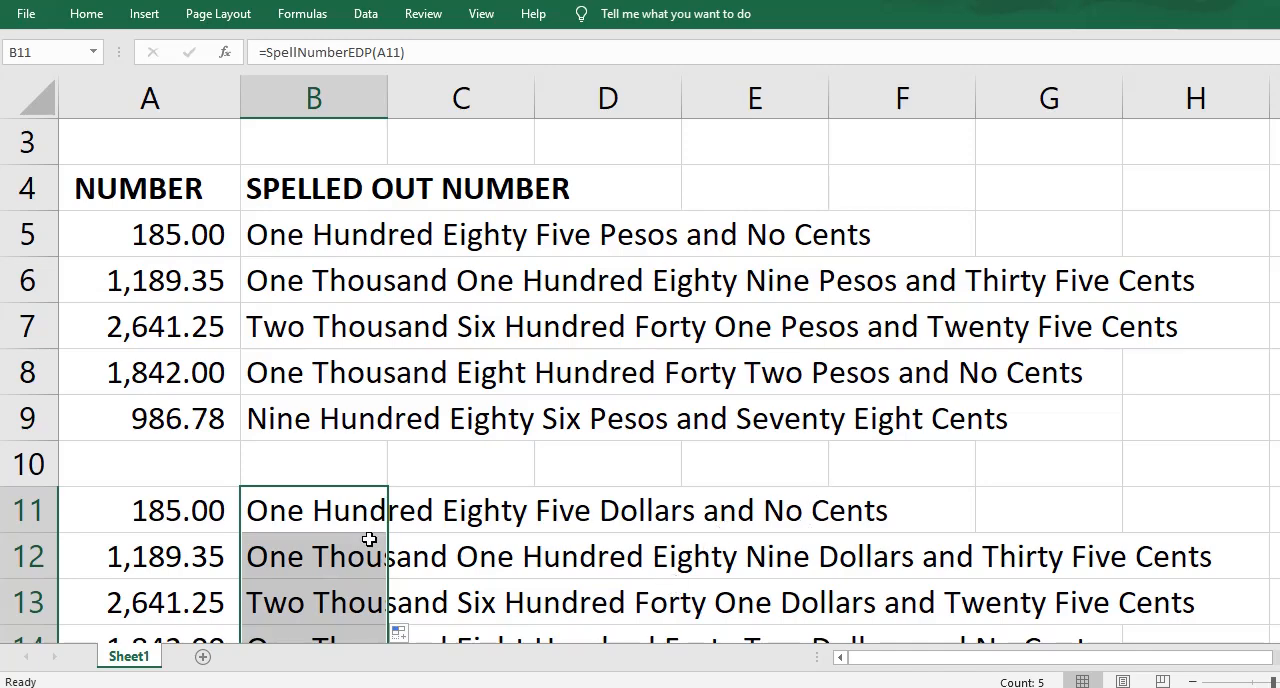
click(252, 574)
scroll(704, 421, up, 1)
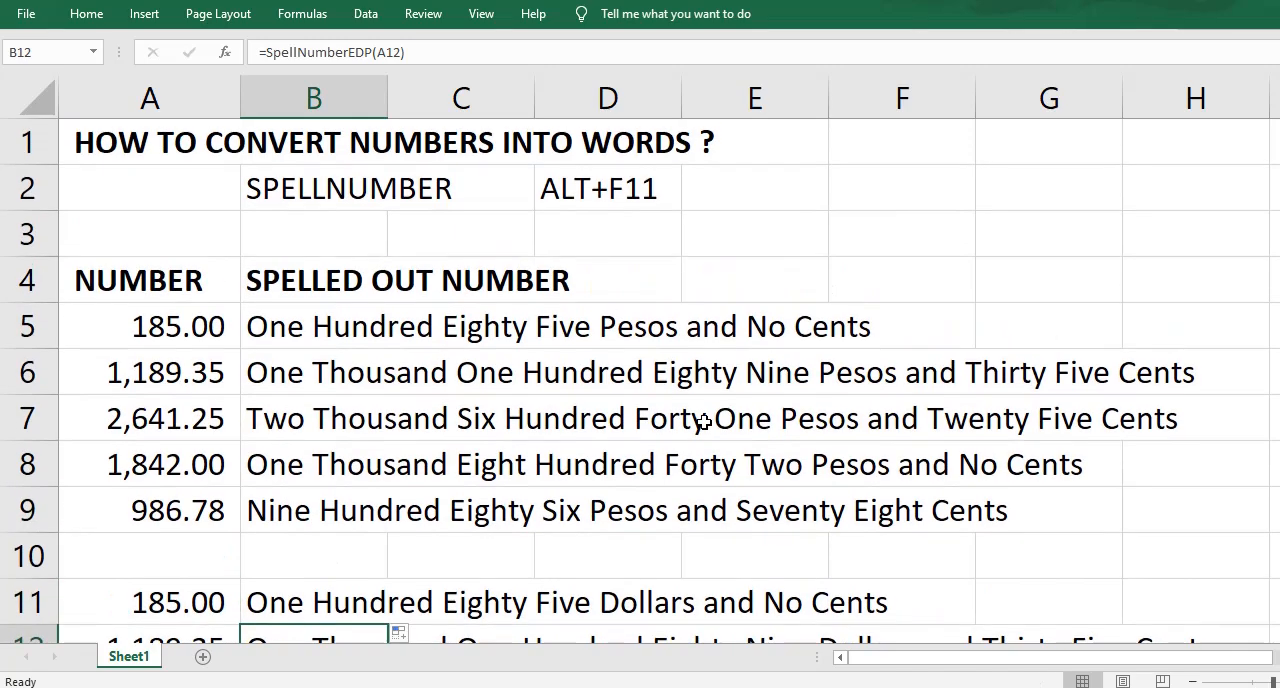
scroll(704, 421, down, 1)
scroll(704, 421, up, 1)
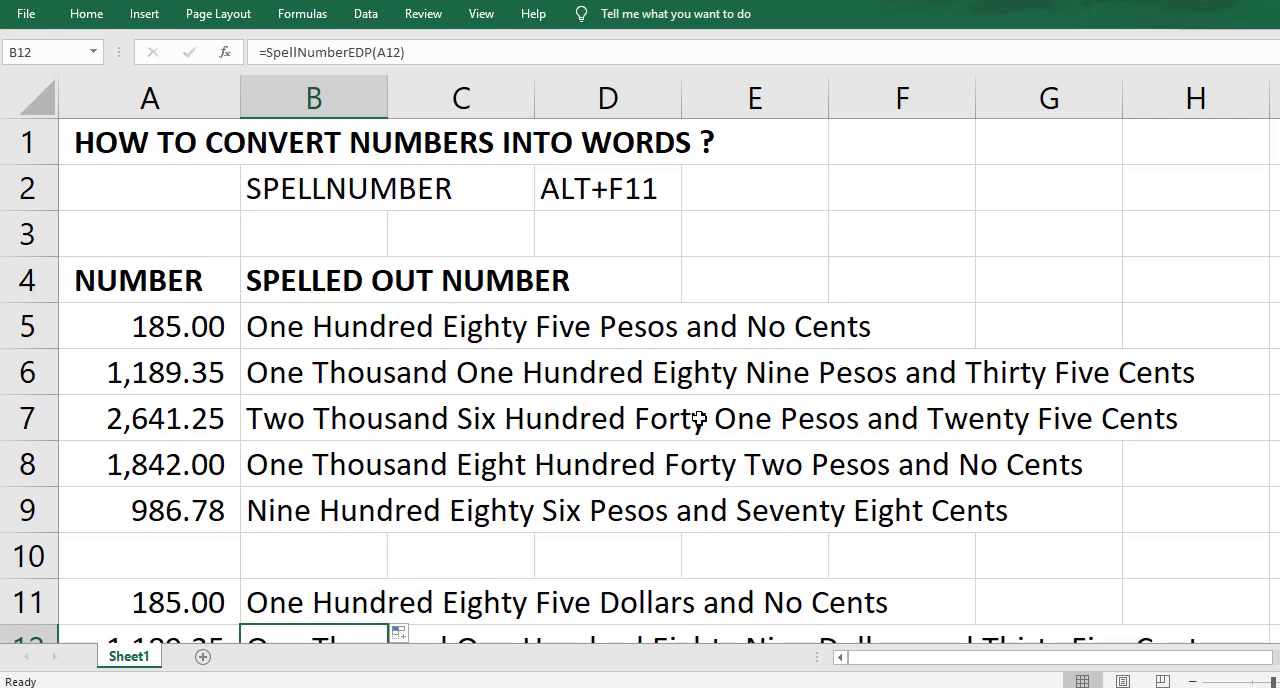